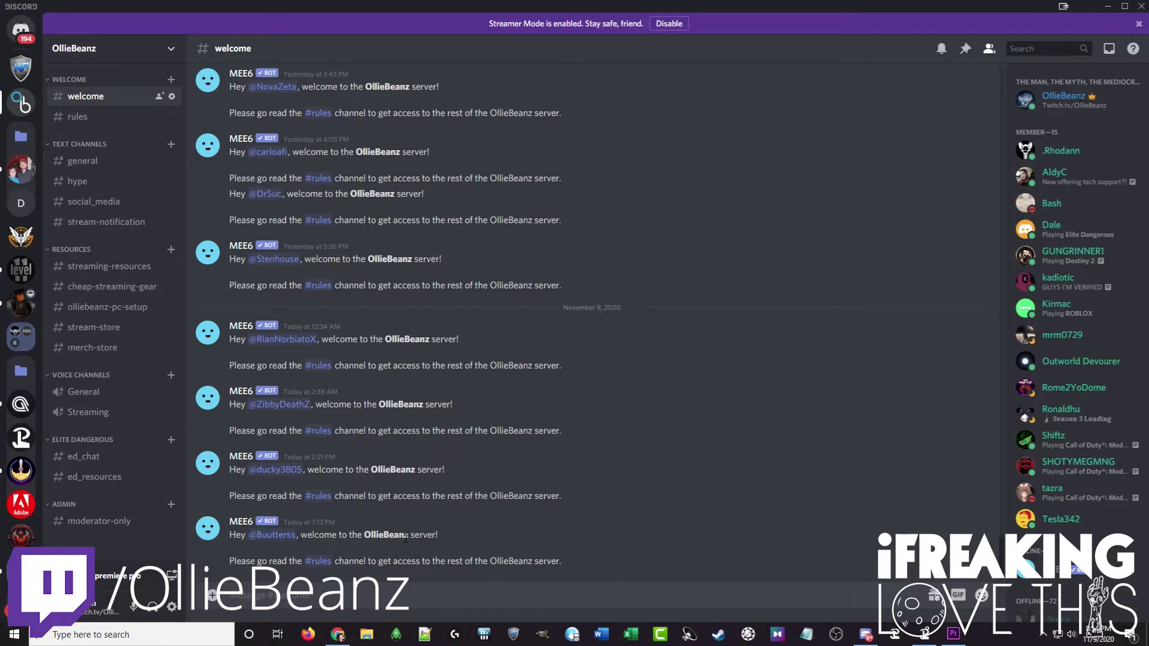
# - Follow the #rules link in the welcome message to view the server rules
pyautogui.click(318, 561)
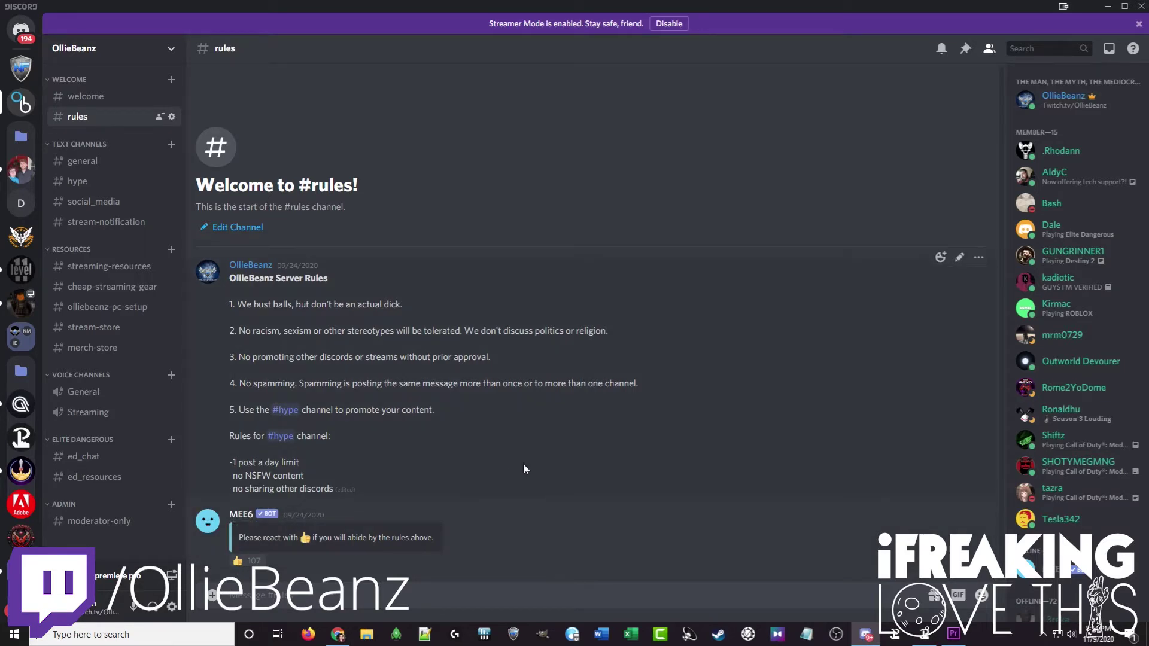
# - Open #streaming-resources and highlight the free alerts, OBS stinger transitions and facecam frame downloads
pyautogui.click(108, 267)
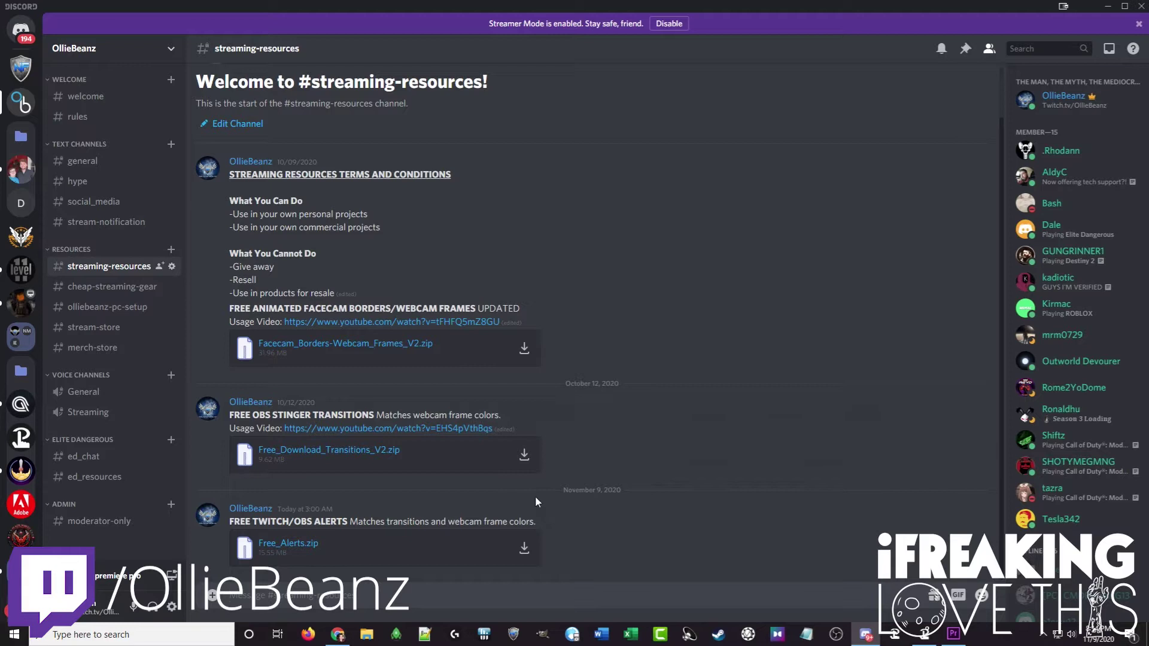
pyautogui.moveTo(348, 525); pyautogui.dragTo(229, 527)
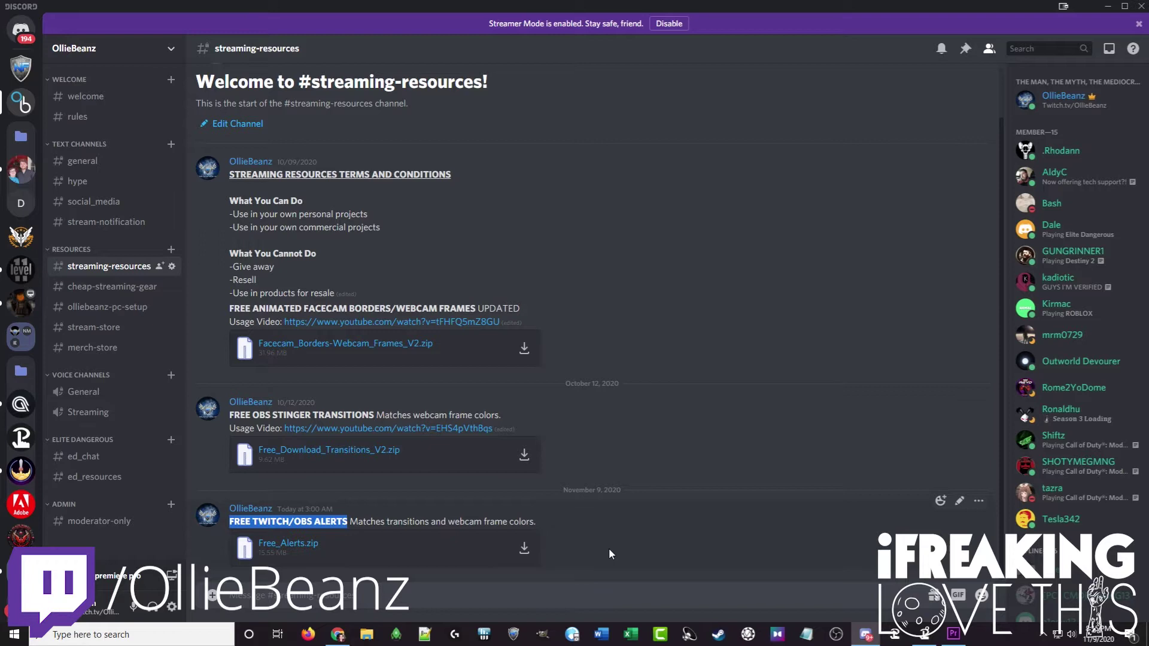
pyautogui.moveTo(375, 416); pyautogui.dragTo(229, 417)
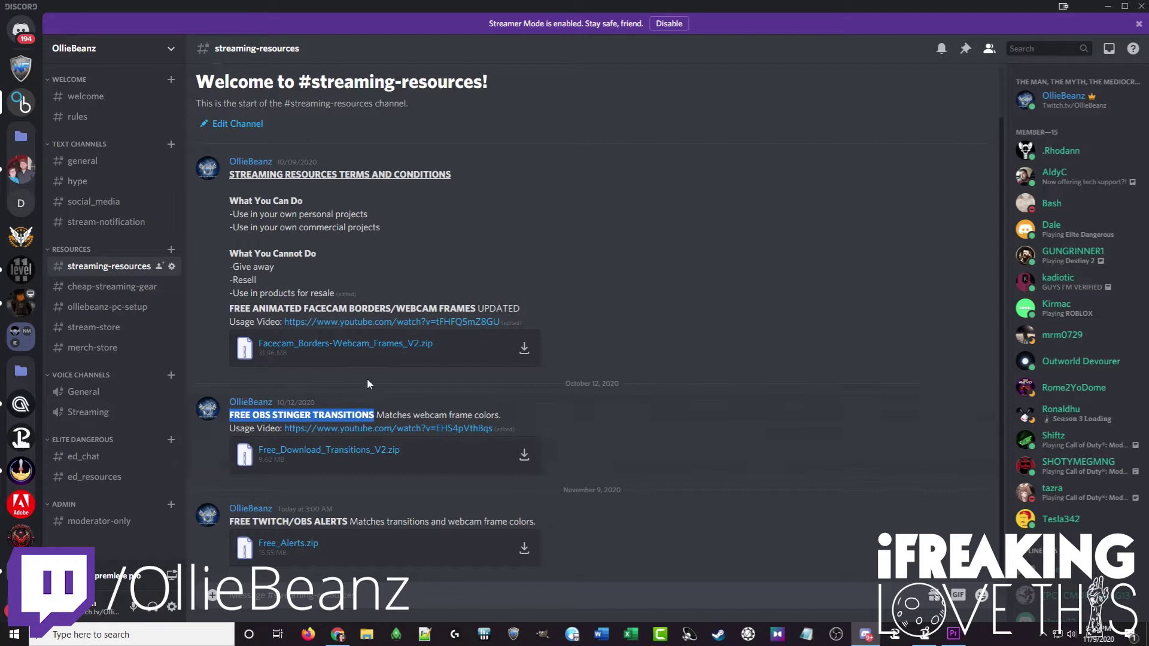
pyautogui.moveTo(475, 309); pyautogui.dragTo(234, 311)
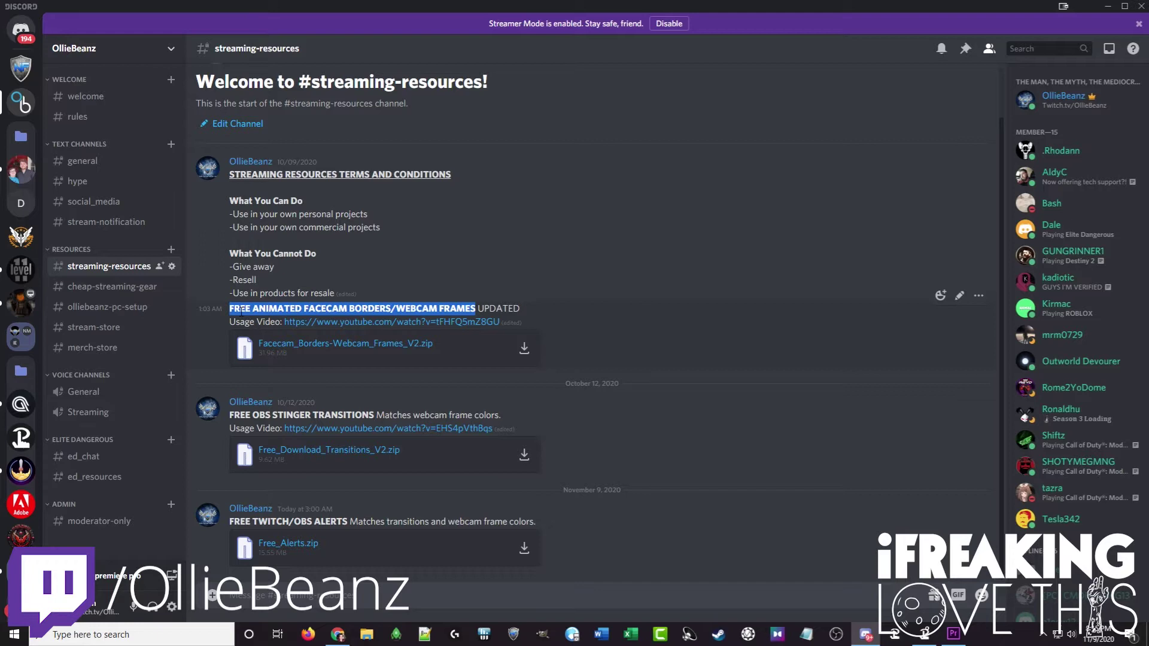
# - Go into Free_Alerts > White and Orange > webm and bring up options for White_Orange_Cheer_VP8.webm
pyautogui.hotkey('alt', 'Tab')
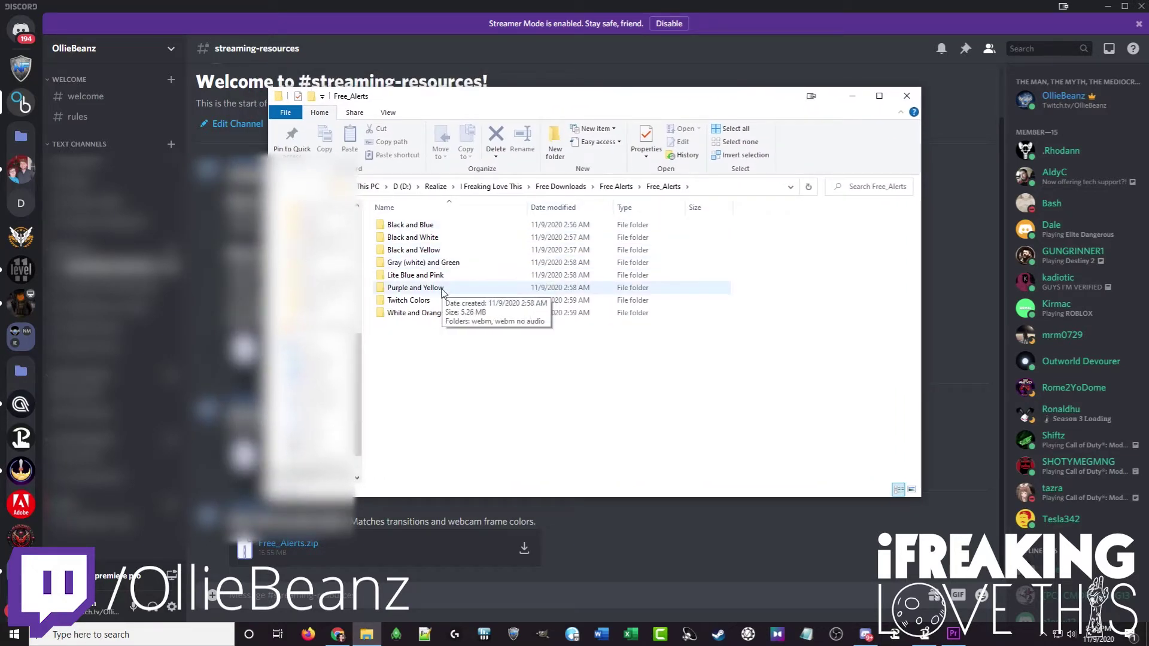
pyautogui.doubleClick(419, 313)
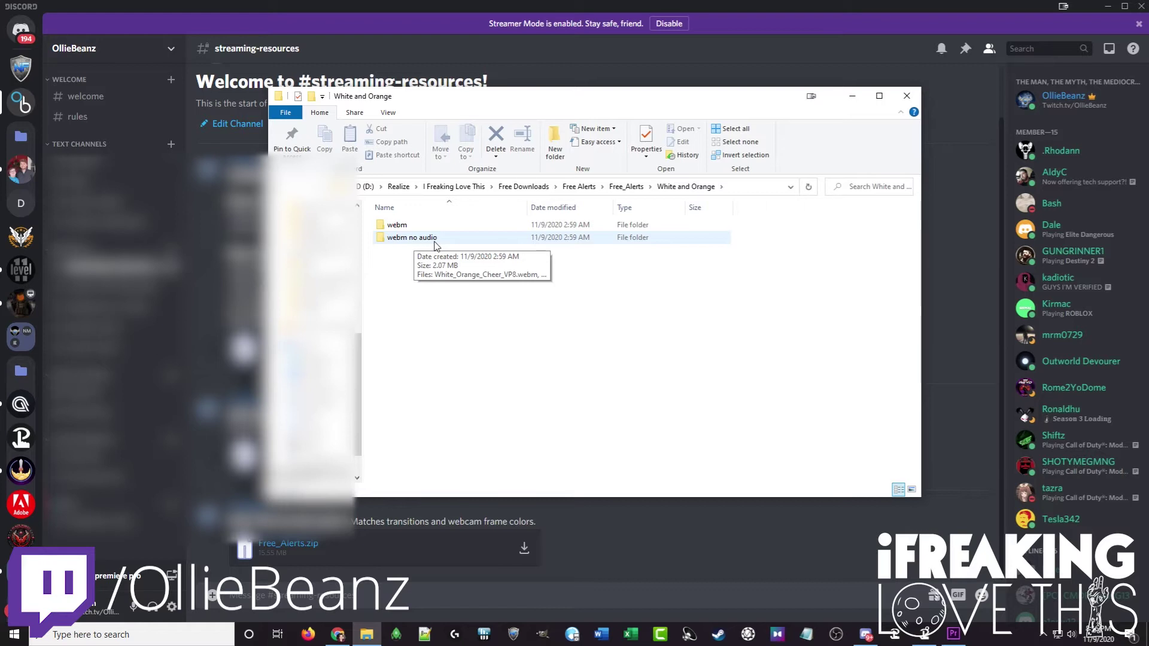
pyautogui.doubleClick(427, 227)
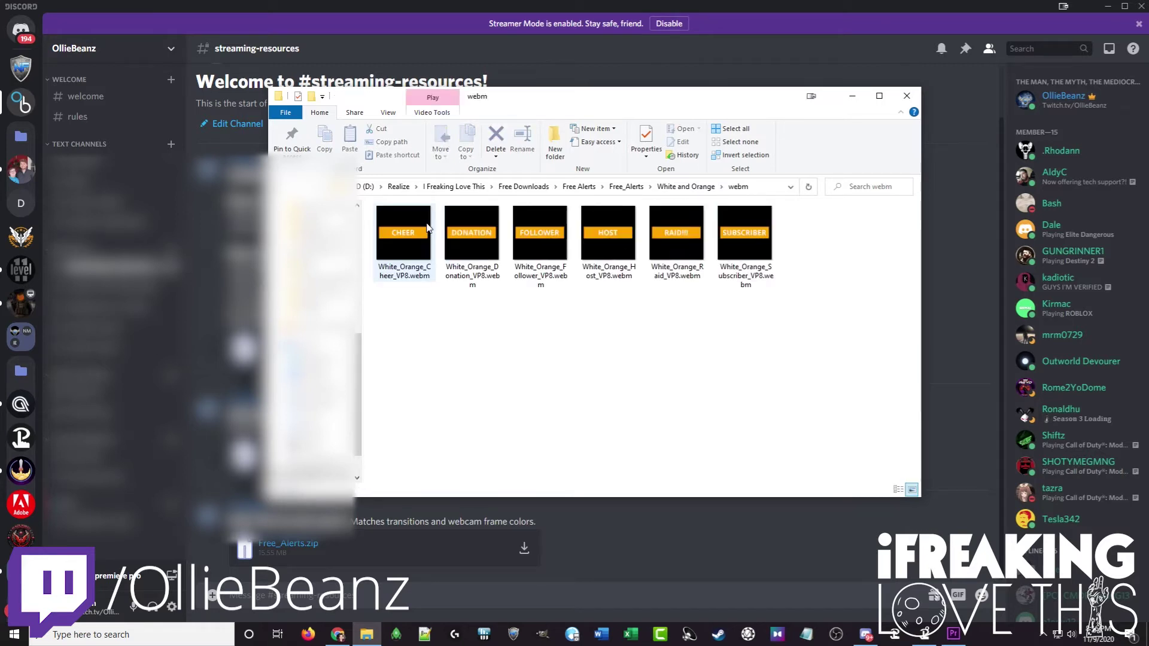
pyautogui.rightClick(413, 238)
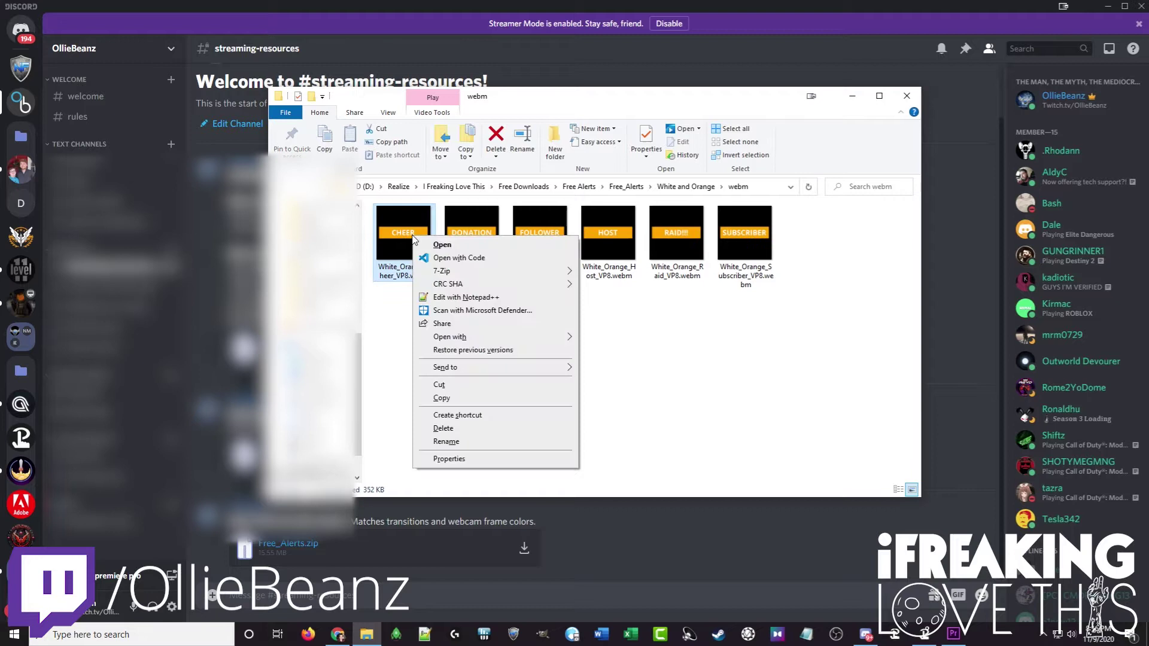
# - Play White_Orange_Cheer_VP8.webm in VLC media player, then close VLC
pyautogui.moveTo(467, 337)
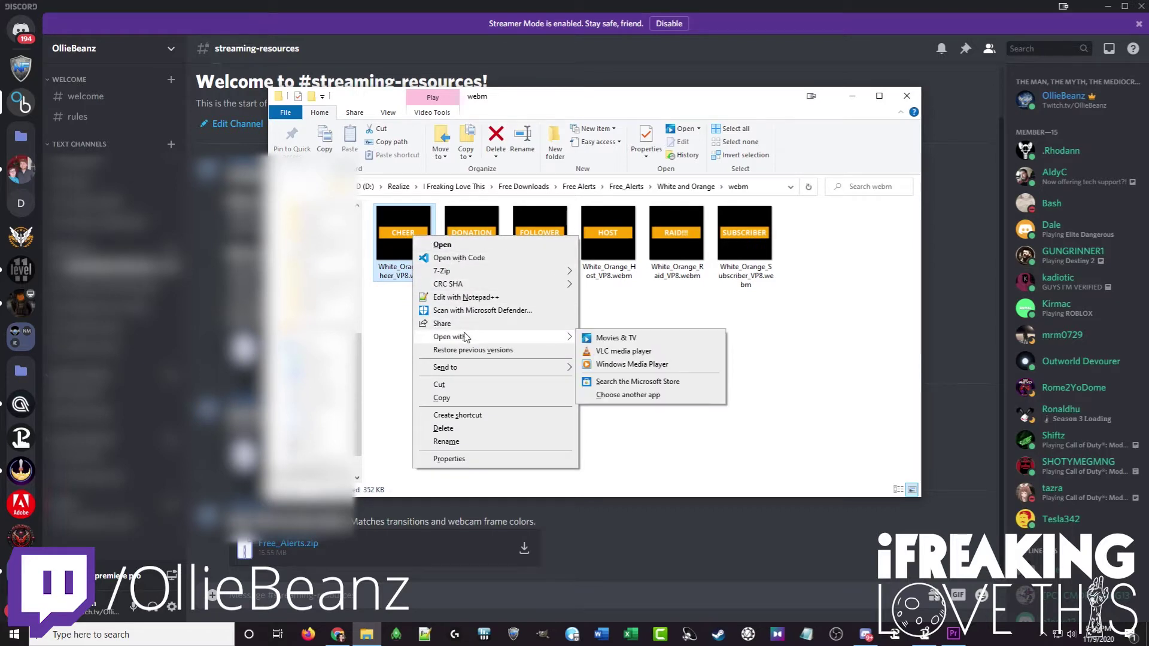
pyautogui.click(614, 355)
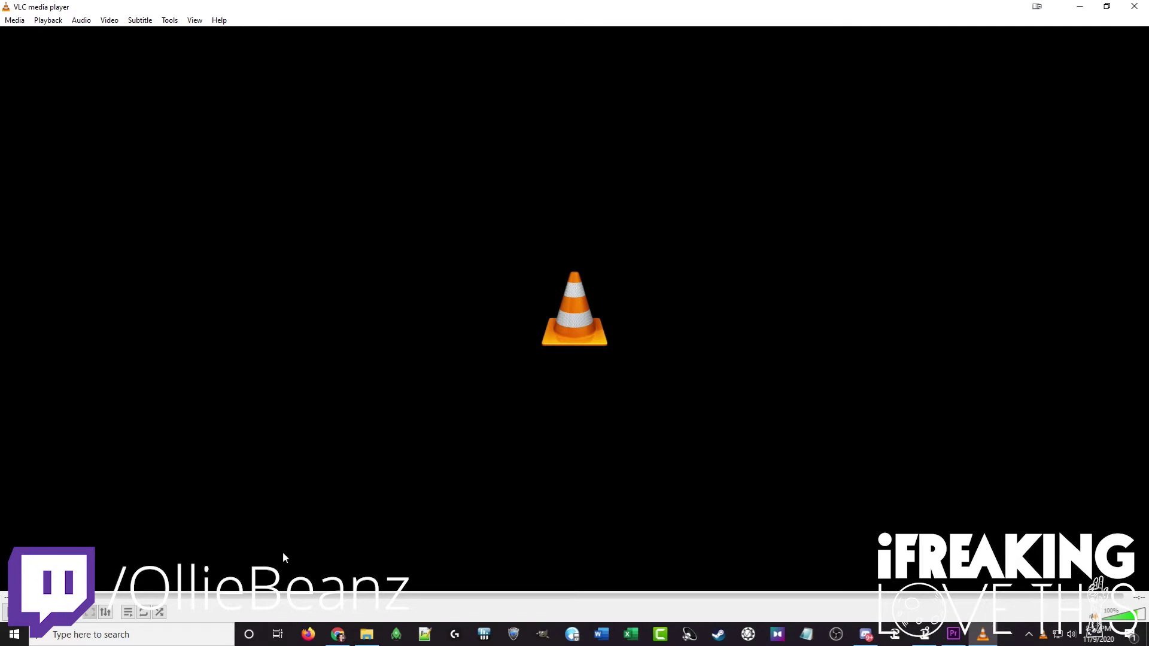
pyautogui.click(1134, 6)
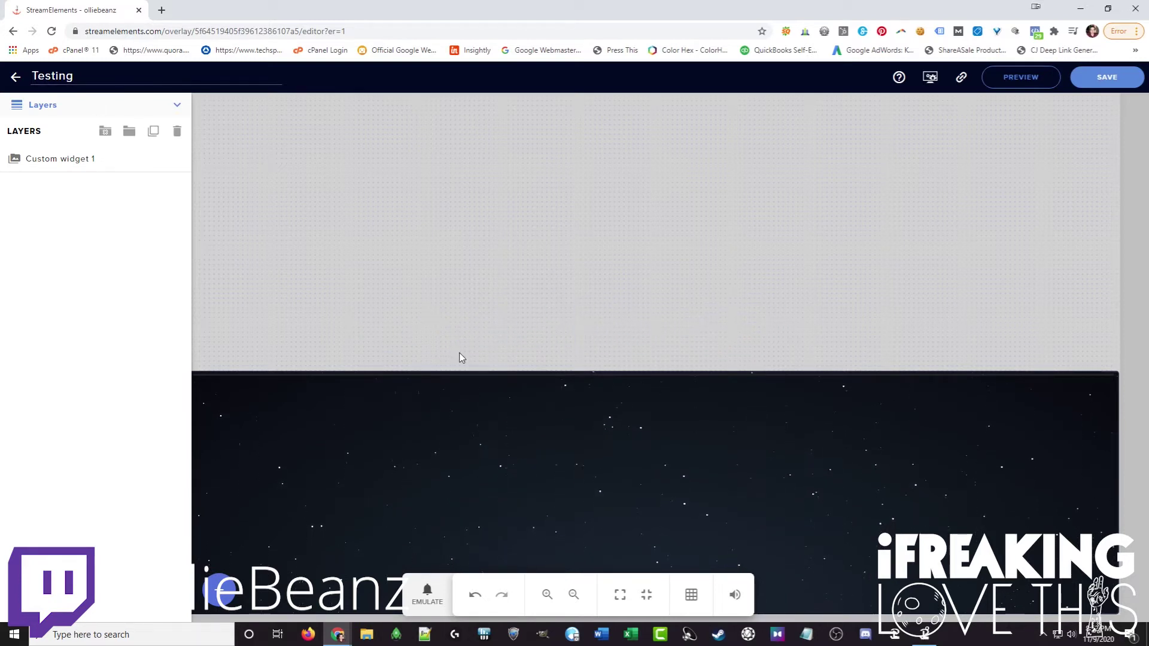
# - Add an Alerts > AlertBox widget to the Testing overlay and open the Follower alert's settings
pyautogui.click(226, 594)
pyautogui.moveTo(274, 326)
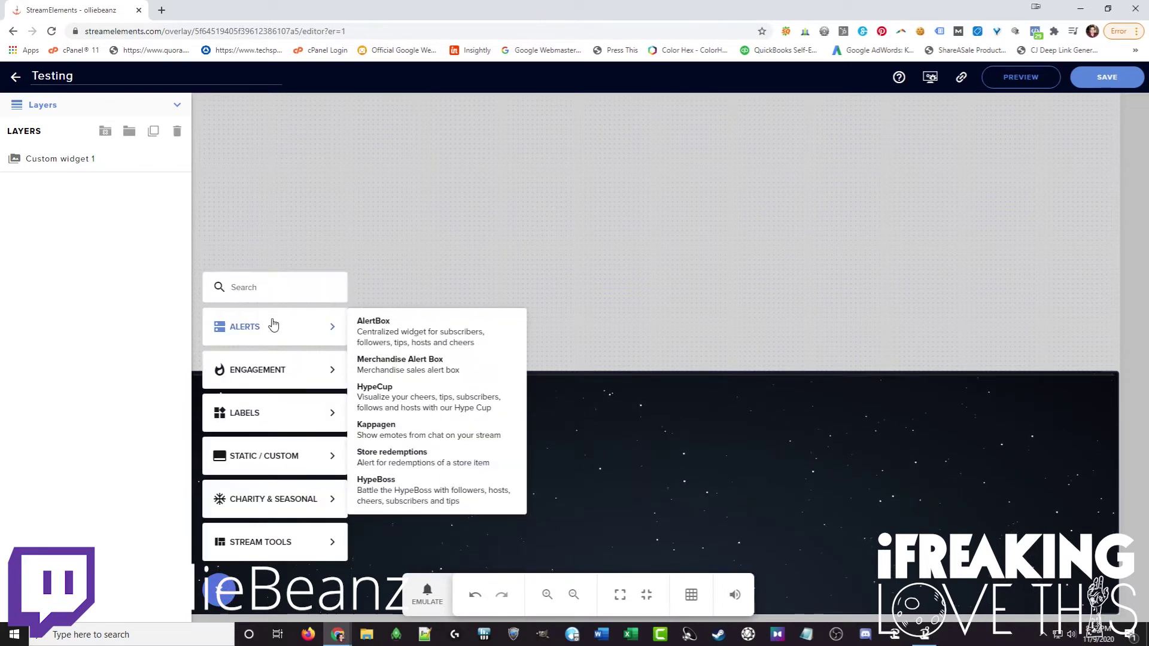
pyautogui.click(377, 335)
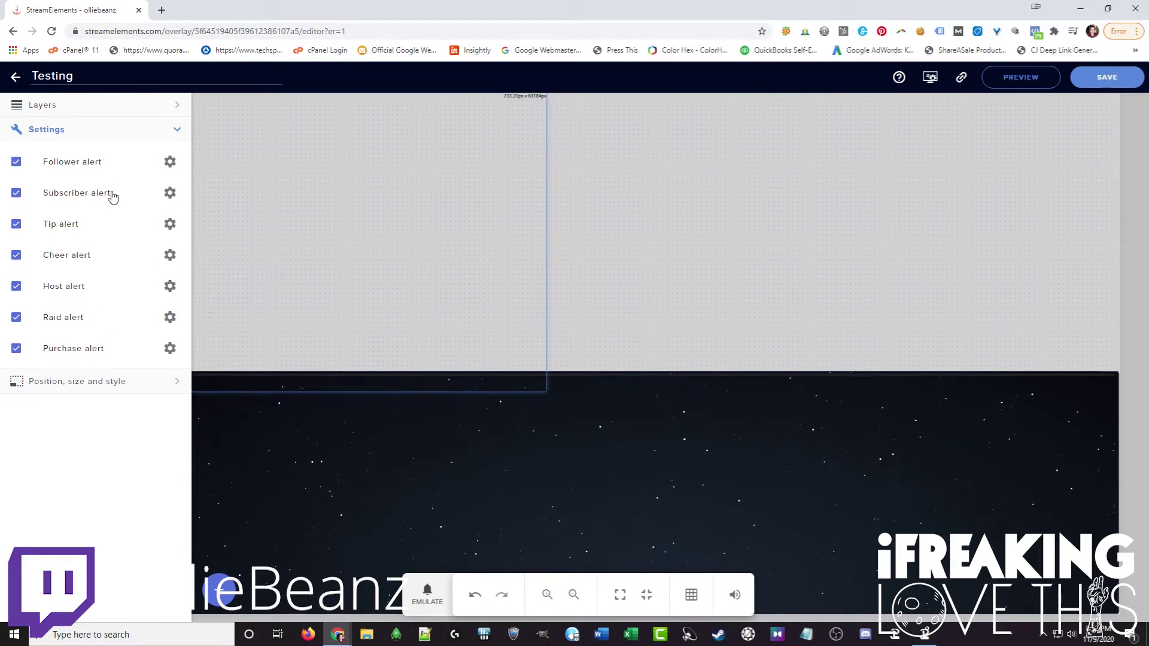
pyautogui.click(170, 163)
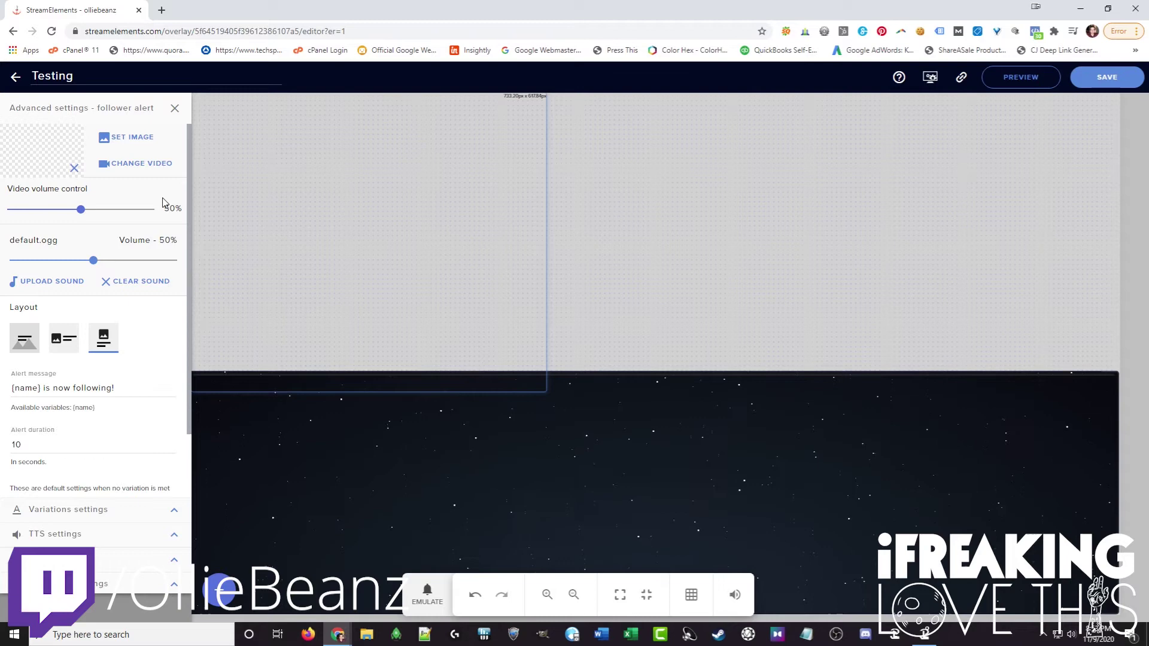
# - Set the follower alert video to White_Orange_Follower_VP8.webm from the library and save the overlay
pyautogui.click(154, 165)
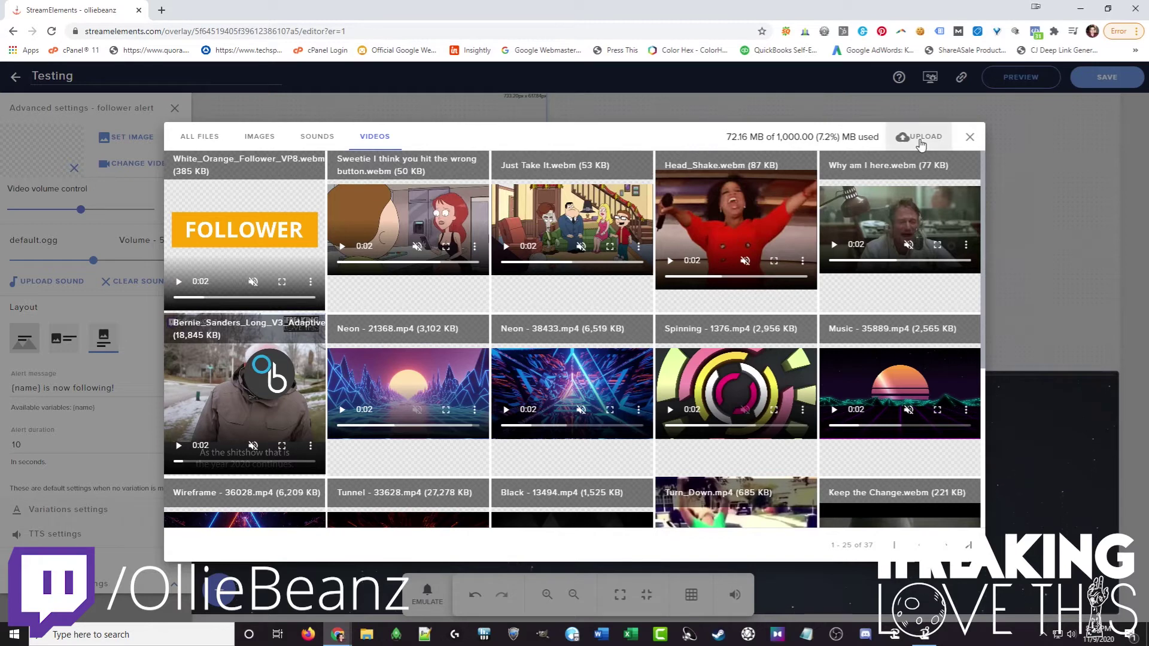
pyautogui.click(922, 143)
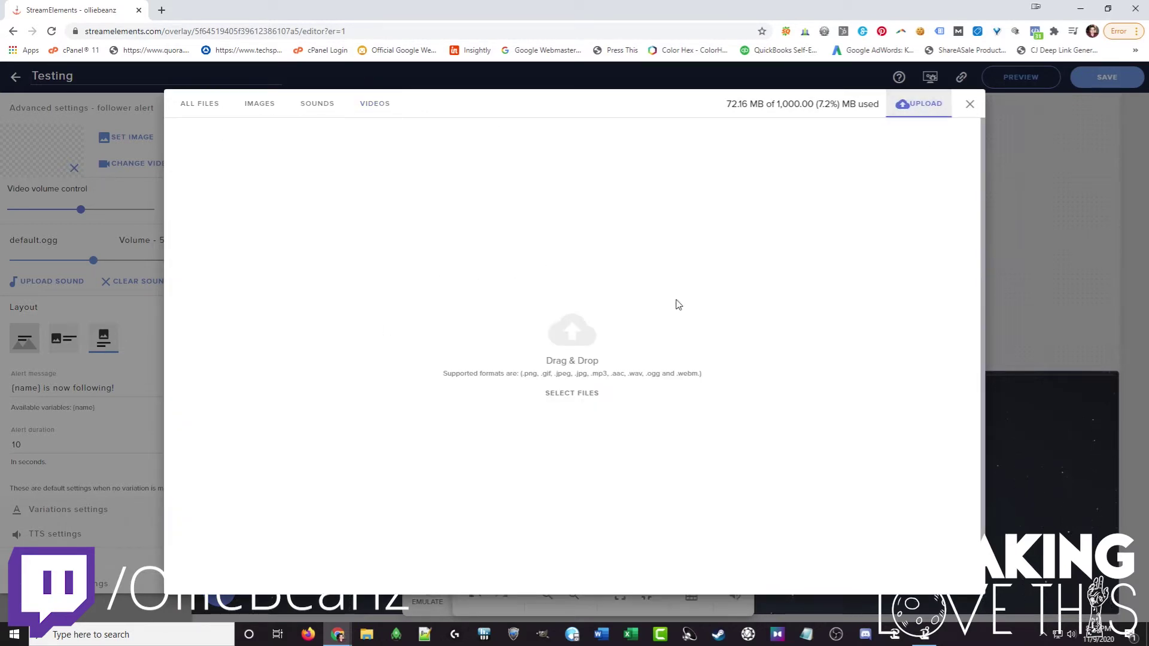
pyautogui.click(367, 113)
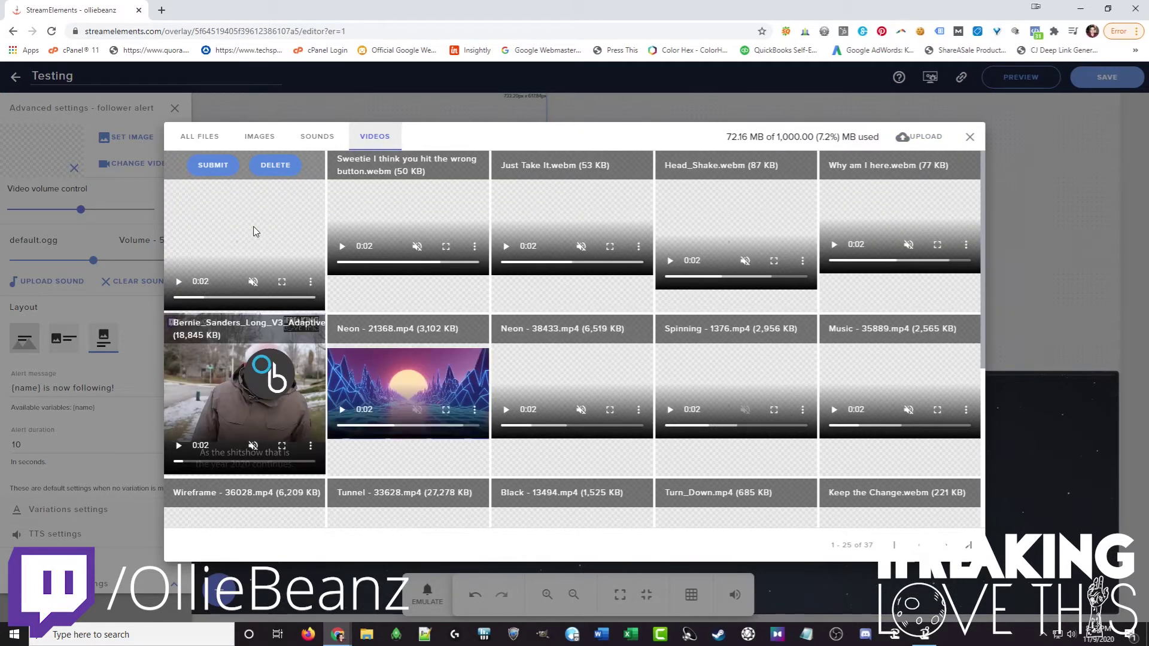
pyautogui.click(213, 167)
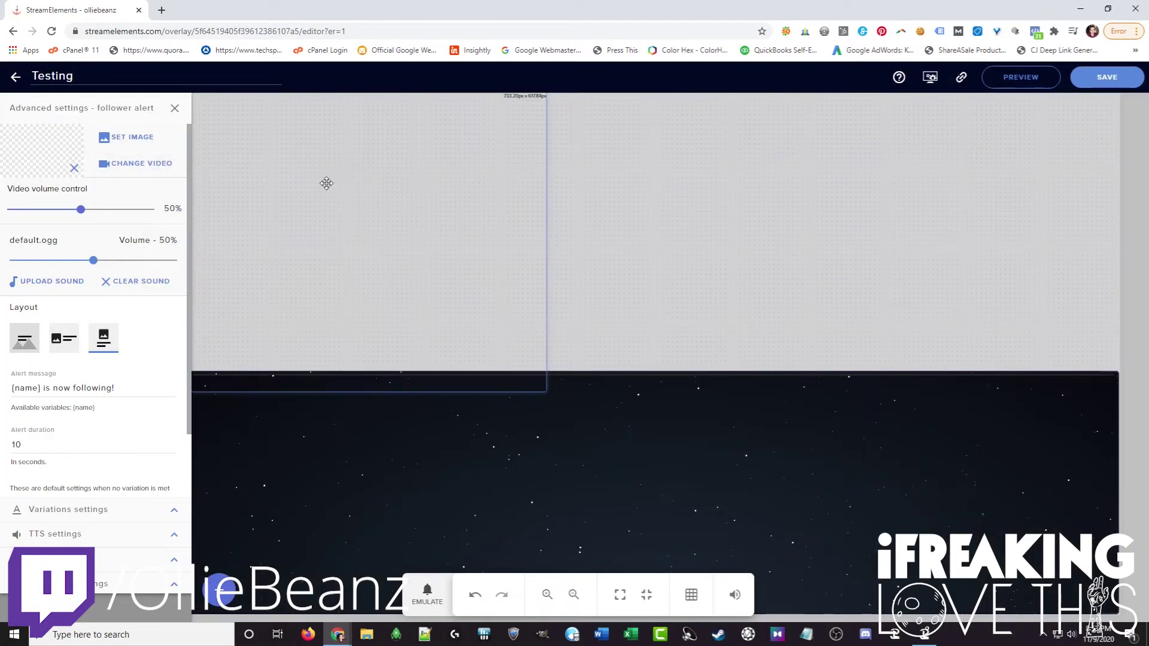
pyautogui.click(1106, 77)
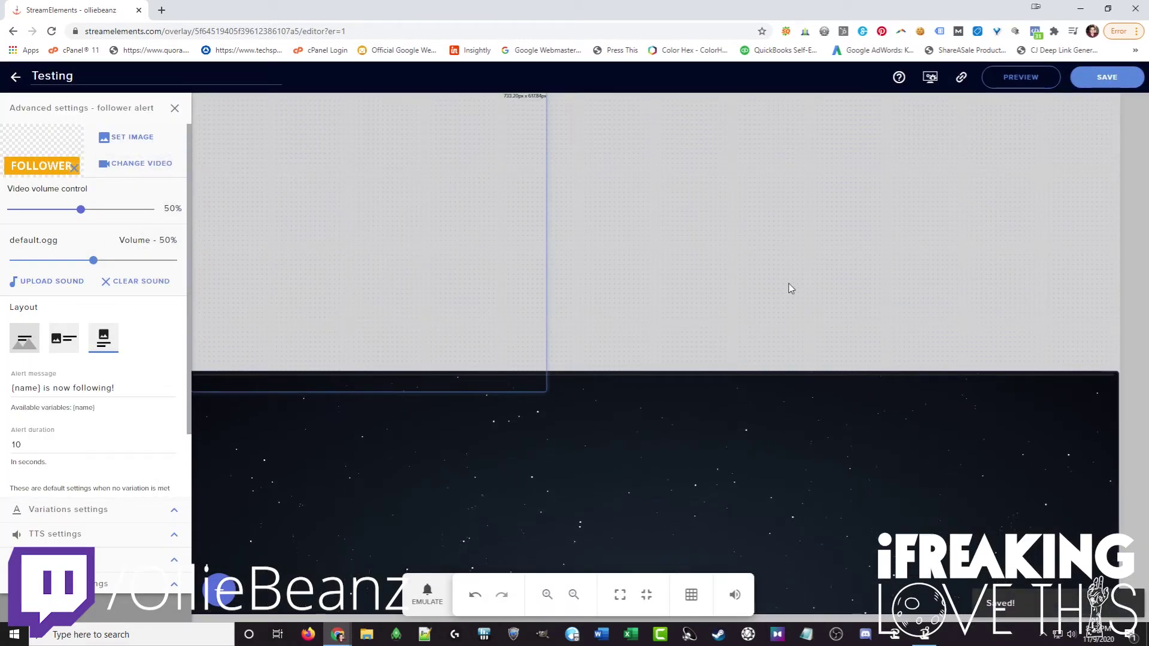
# - Emulate a Follower event to preview the follower video alert on the Testing overlay
pyautogui.click(427, 595)
pyautogui.click(427, 595)
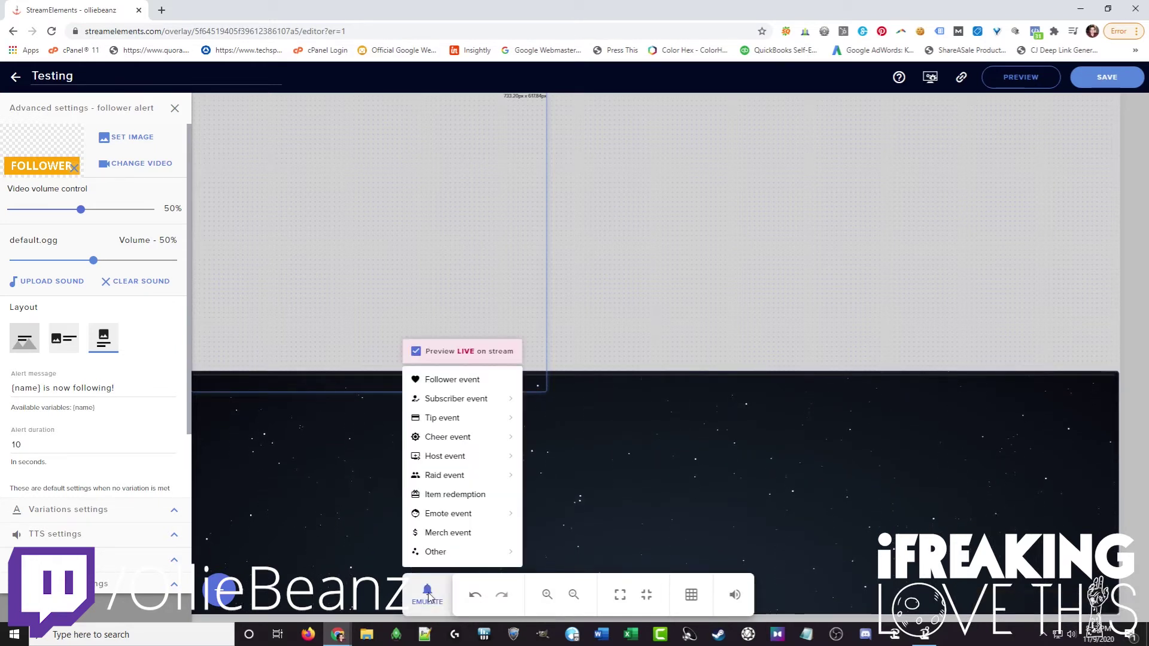
pyautogui.click(448, 381)
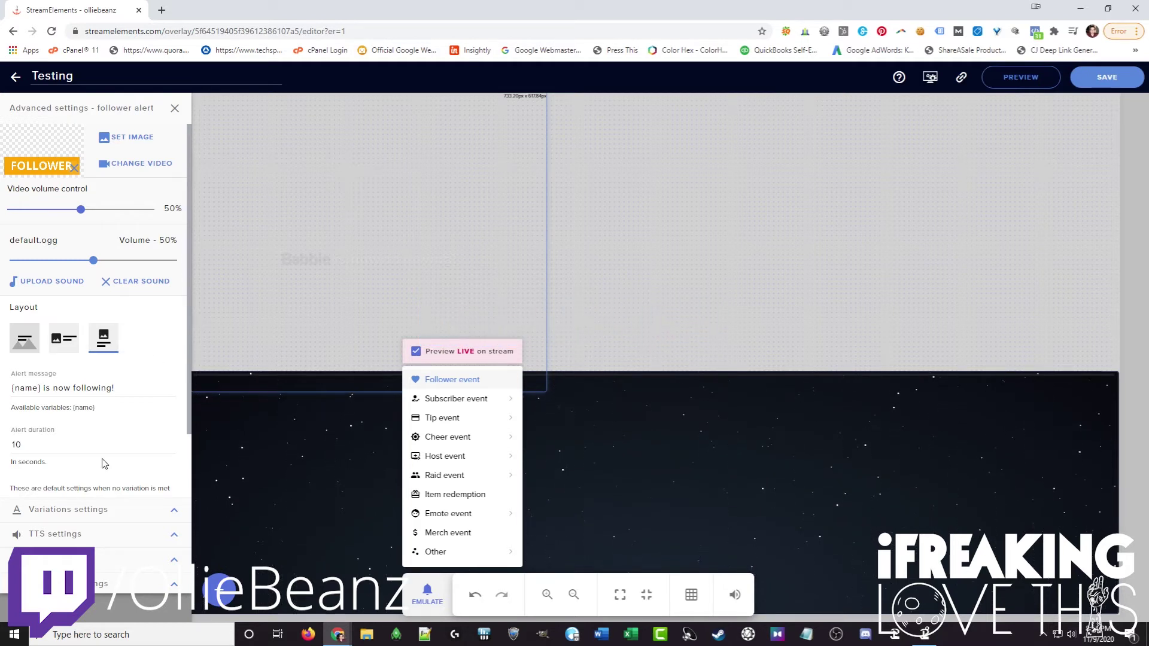
# - Set the alert text font to Open Sans with Enable Custom Font switched off
pyautogui.click(175, 561)
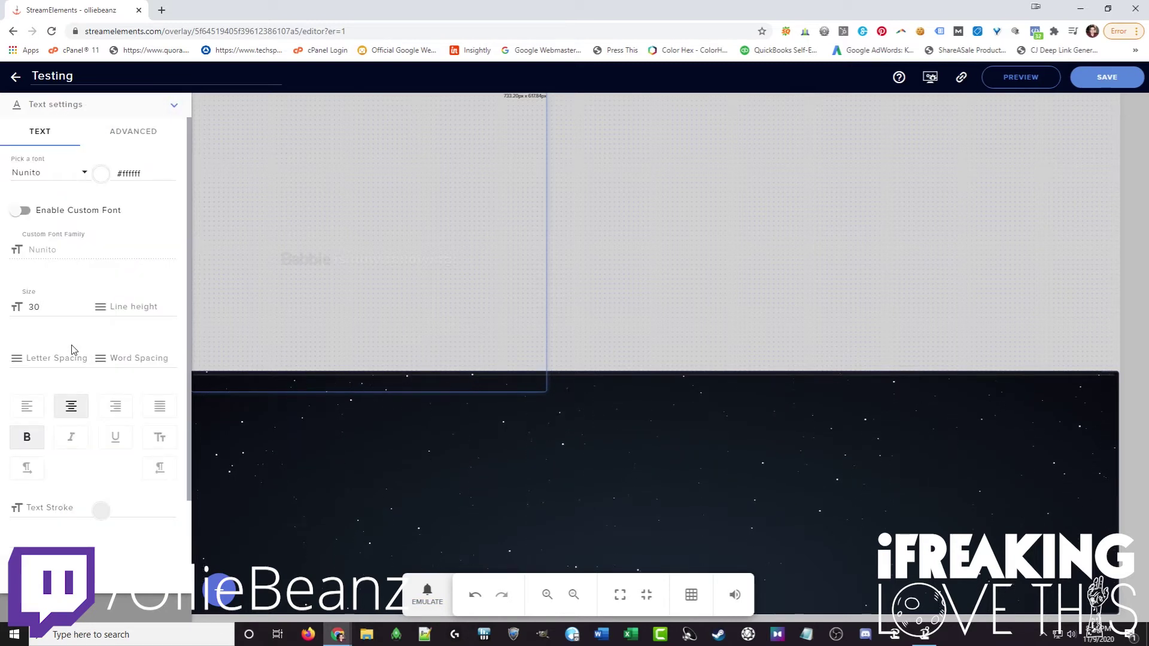
pyautogui.scroll(-2, 92, 379)
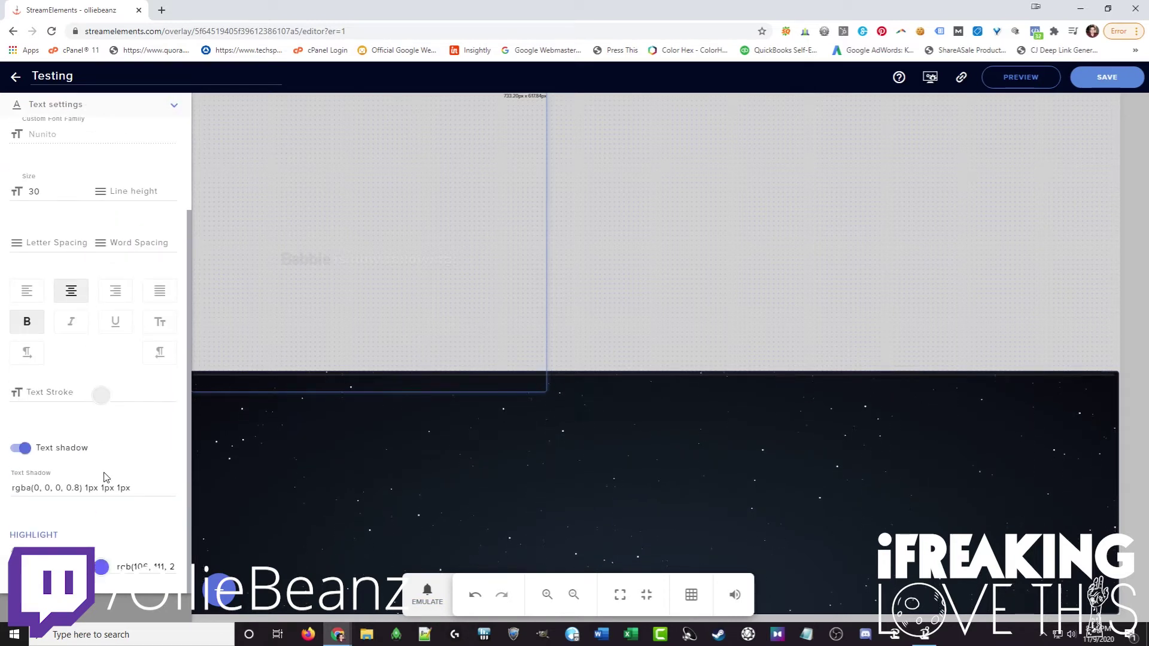
pyautogui.scroll(2, 49, 270)
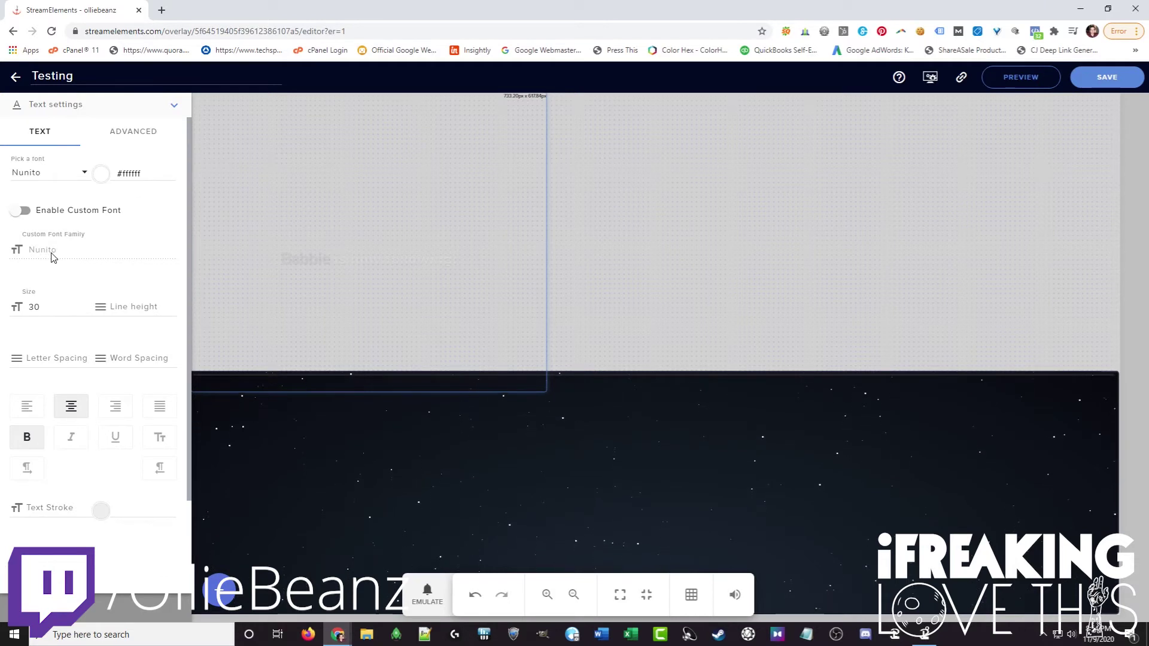
pyautogui.click(18, 209)
pyautogui.doubleClick(53, 250)
pyautogui.write('ope')
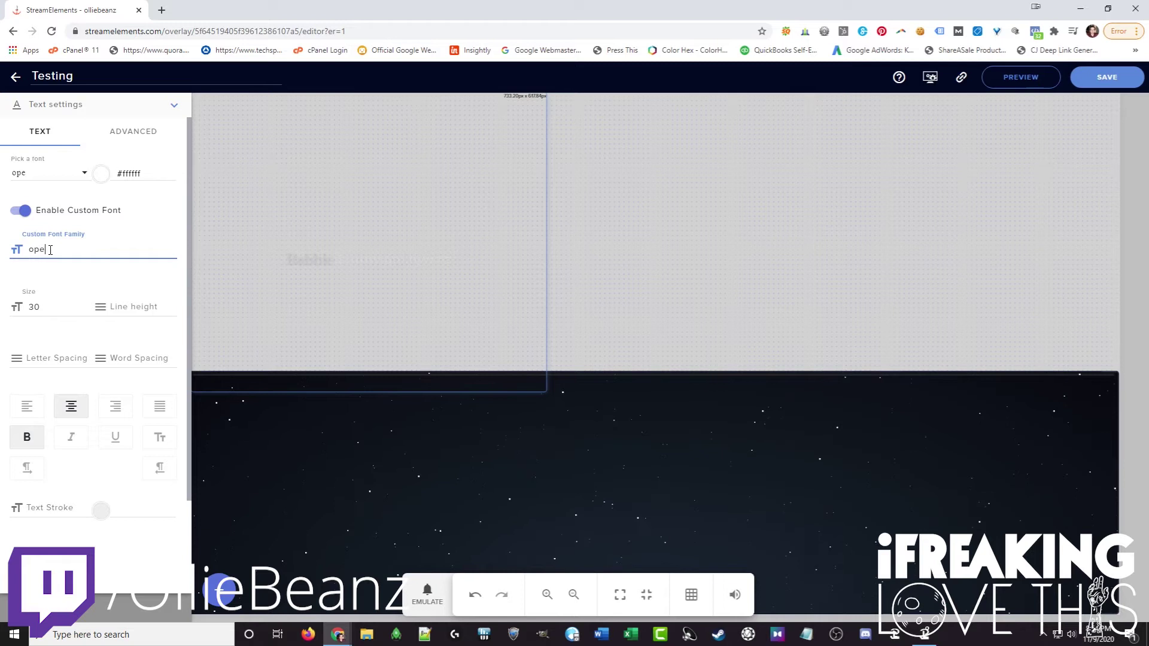
pyautogui.write('n sans')
pyautogui.click(103, 272)
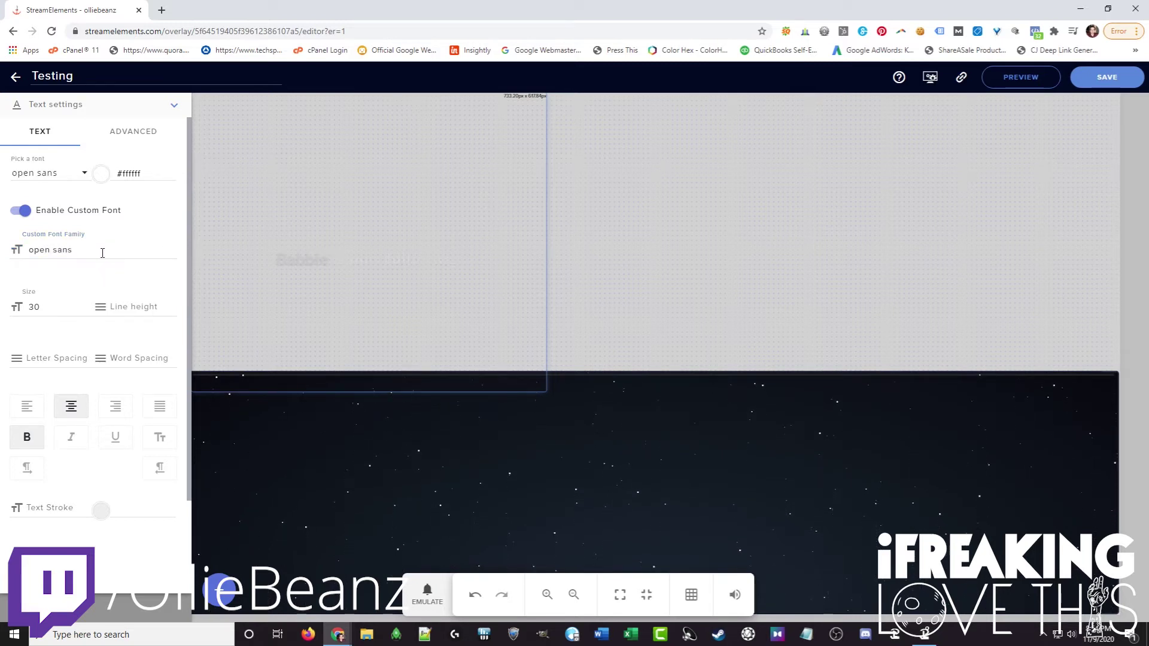
pyautogui.click(81, 175)
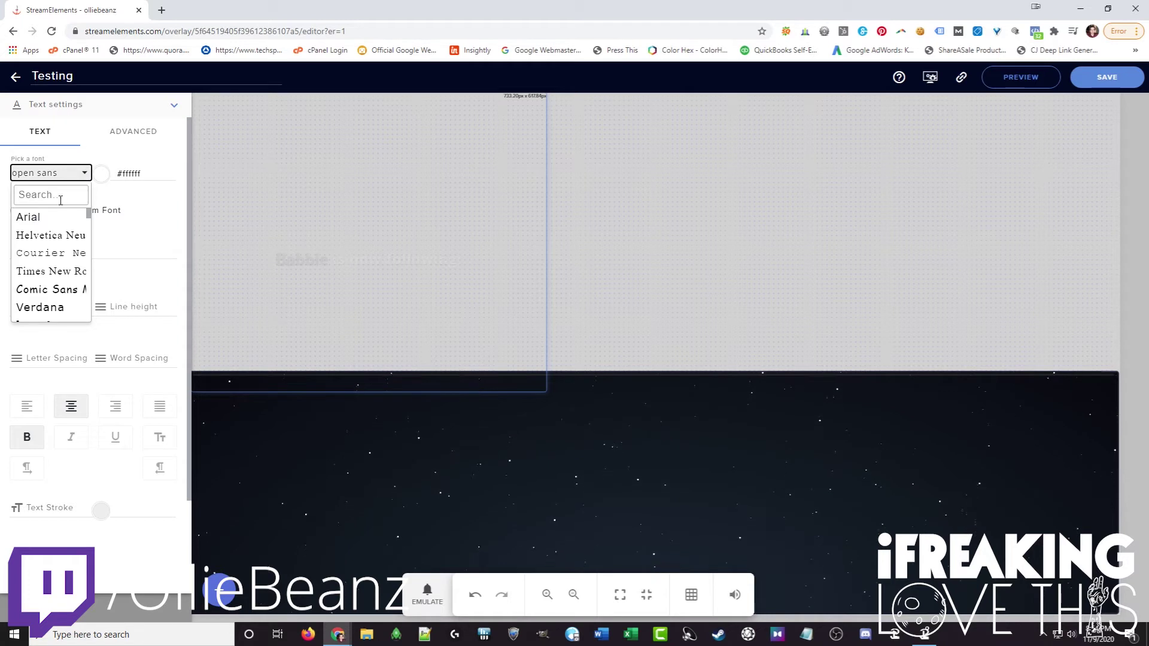
pyautogui.click(56, 198)
pyautogui.write('open')
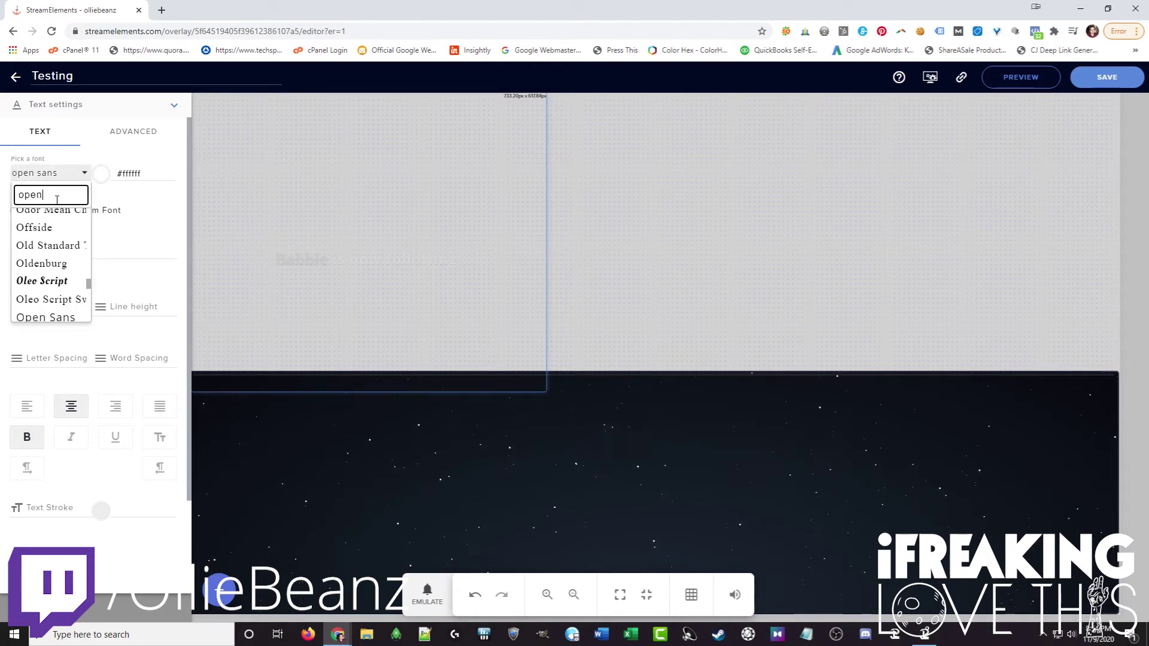
pyautogui.click(49, 221)
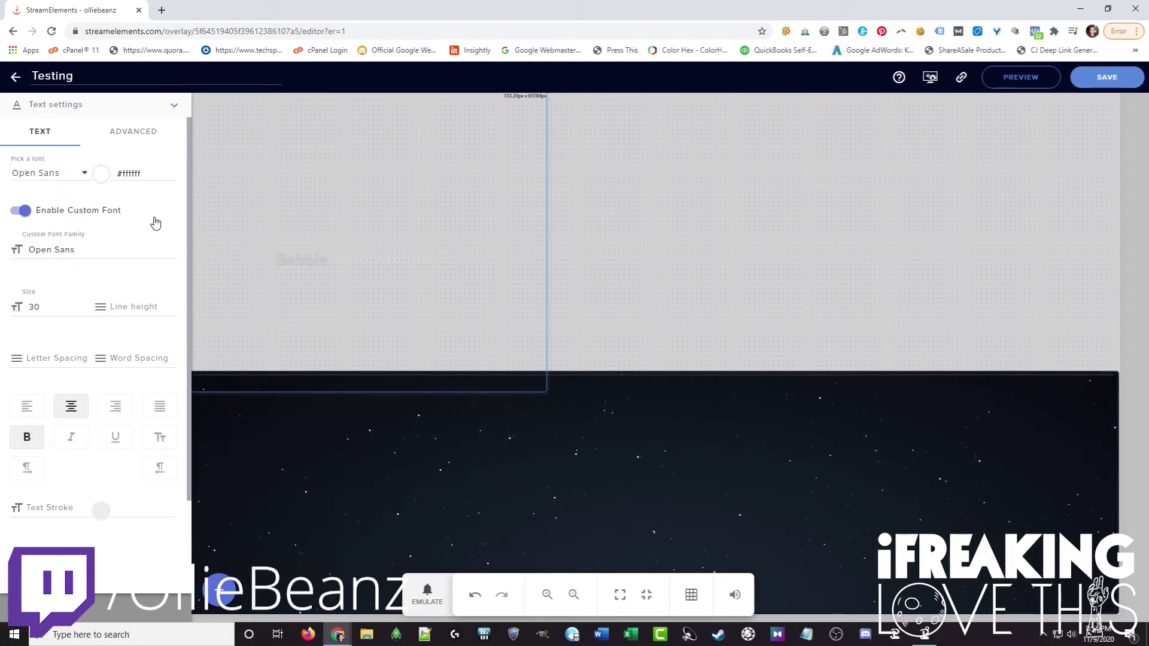
pyautogui.click(25, 210)
# - Save the overlay and emulate a Follower event to preview the new font
pyautogui.click(1115, 86)
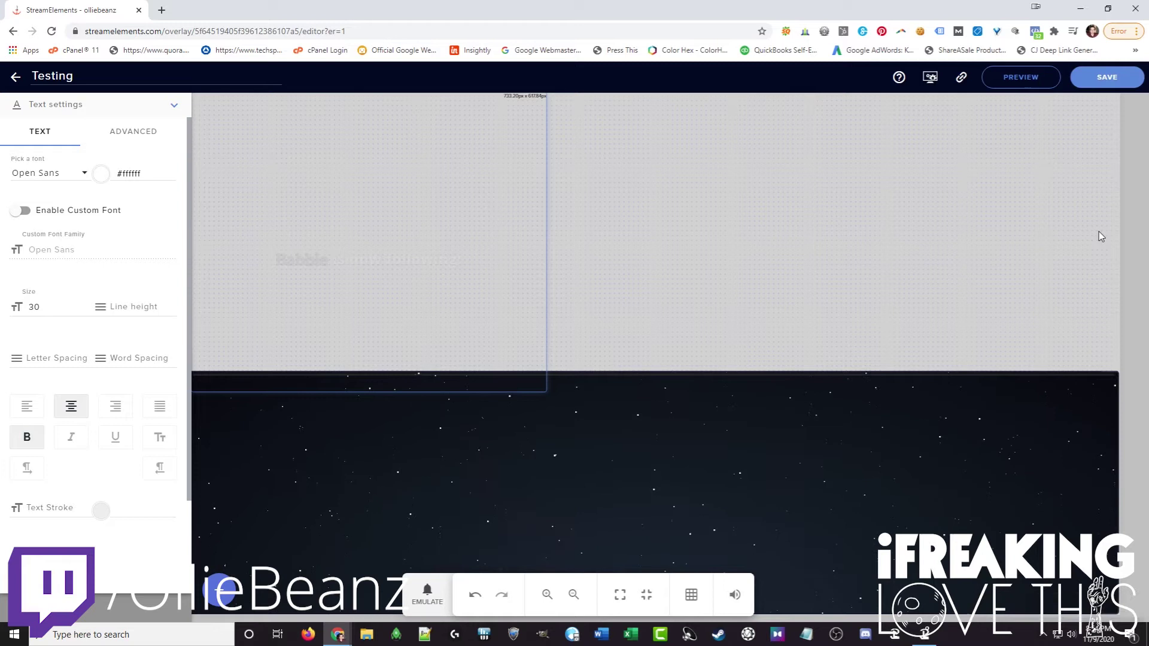
pyautogui.click(428, 594)
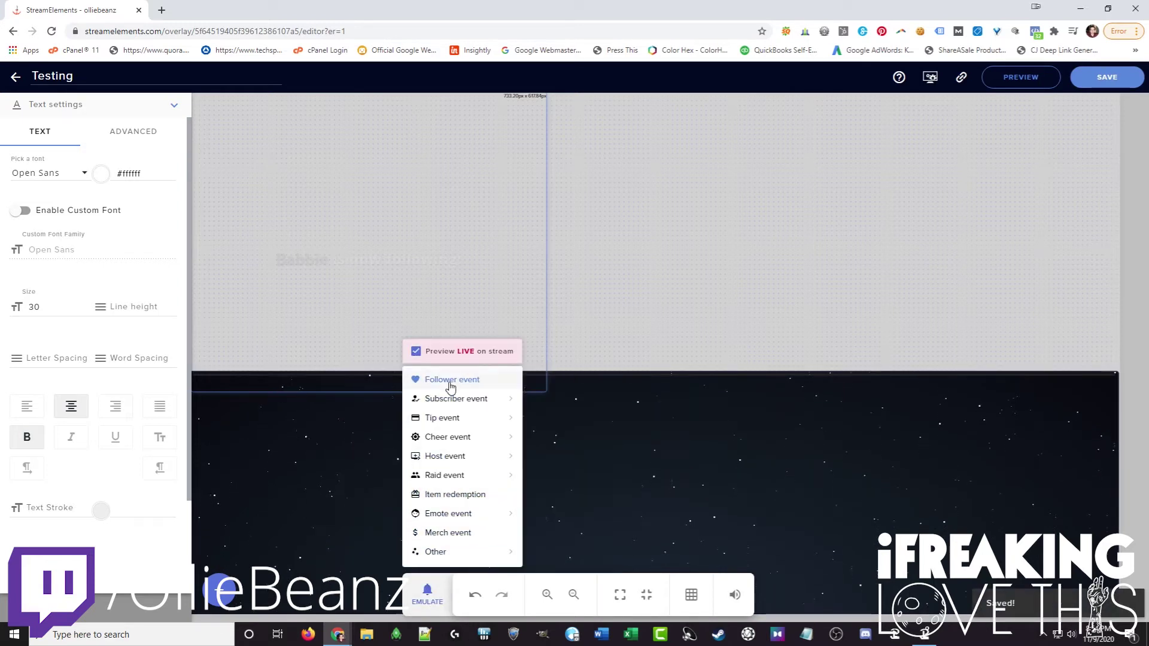
pyautogui.click(451, 380)
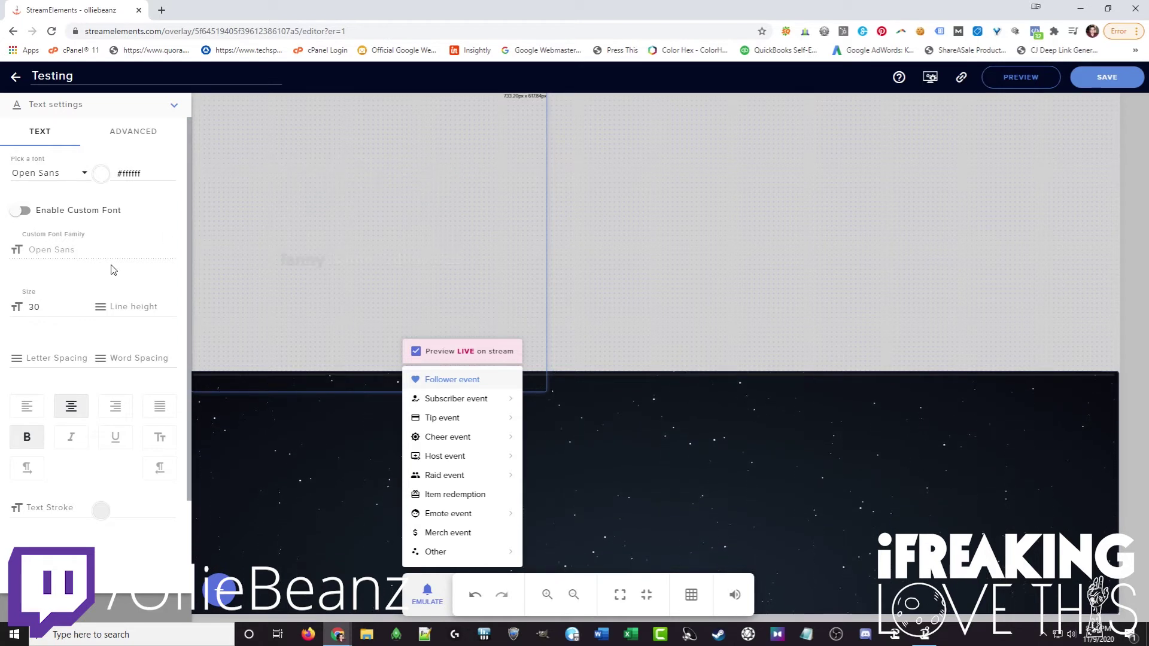
# - In the ADVANCED text settings, change the highlight colour to orange #FFA500
pyautogui.click(130, 139)
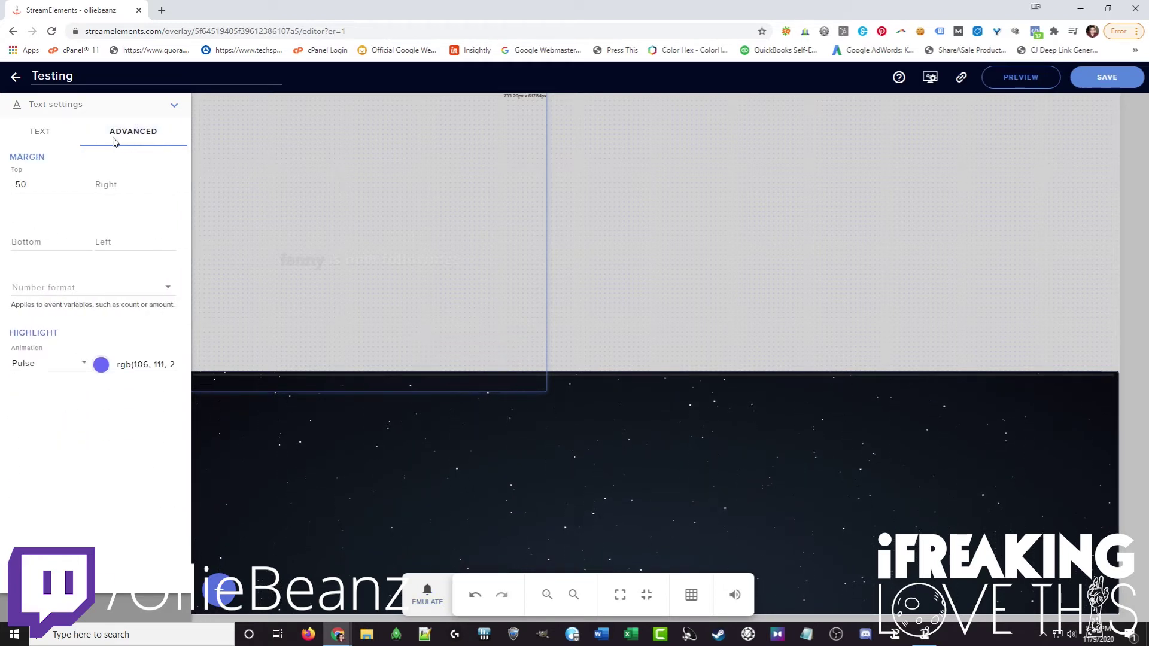
pyautogui.click(101, 365)
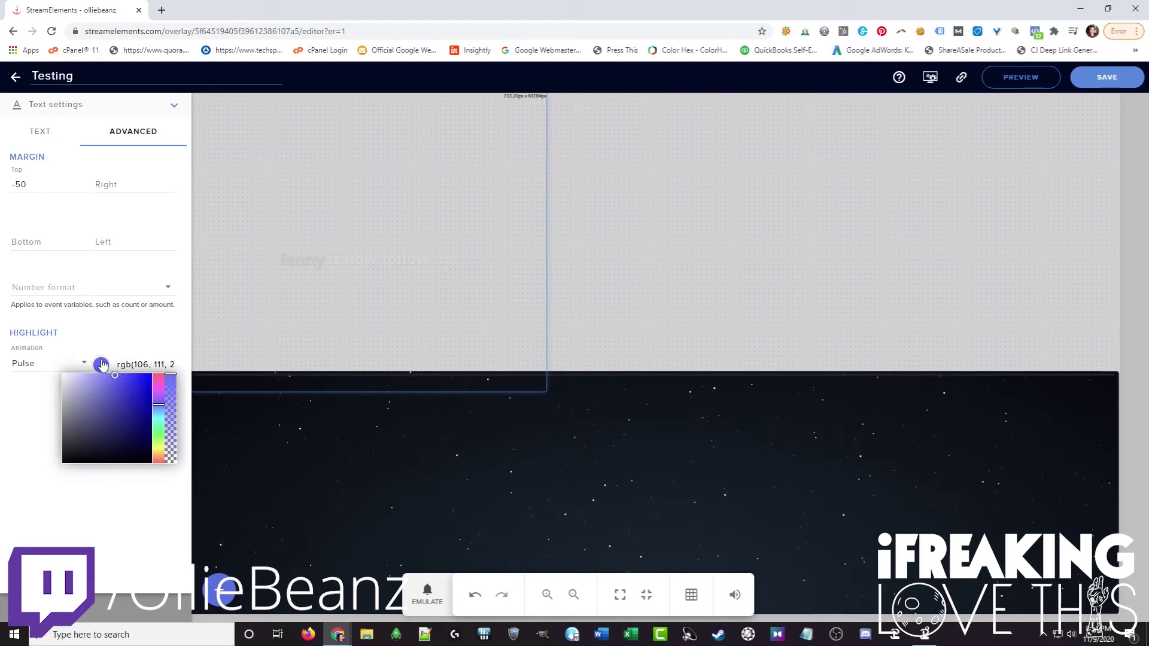
pyautogui.tripleClick(146, 364)
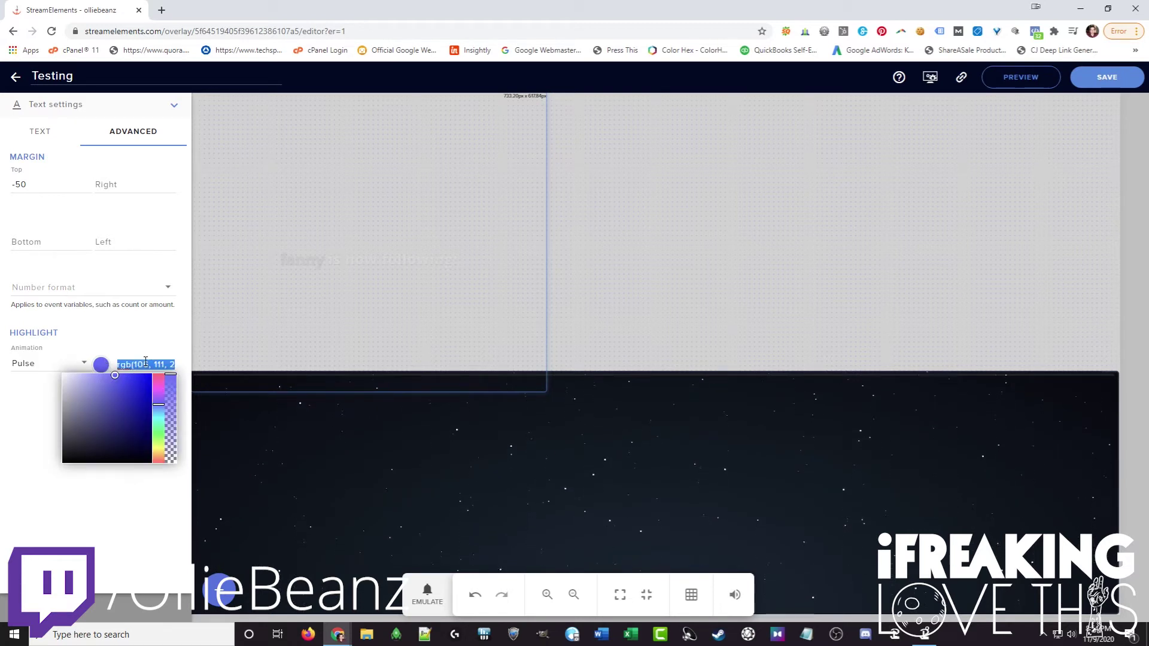
pyautogui.write('ff0000')
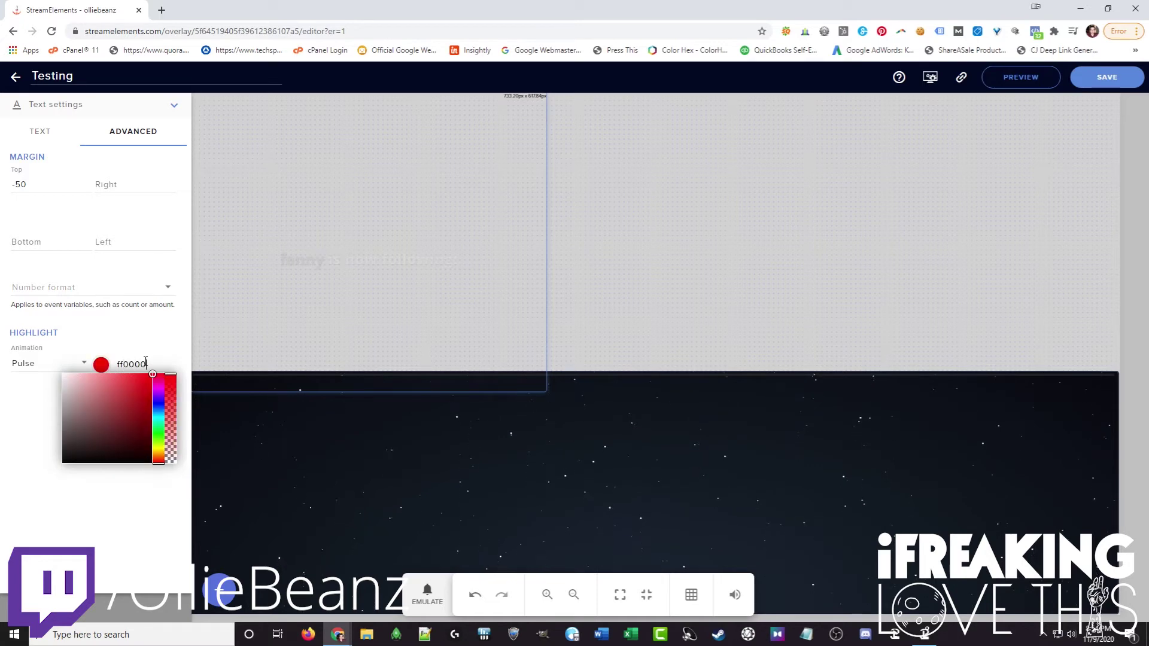
pyautogui.click(149, 341)
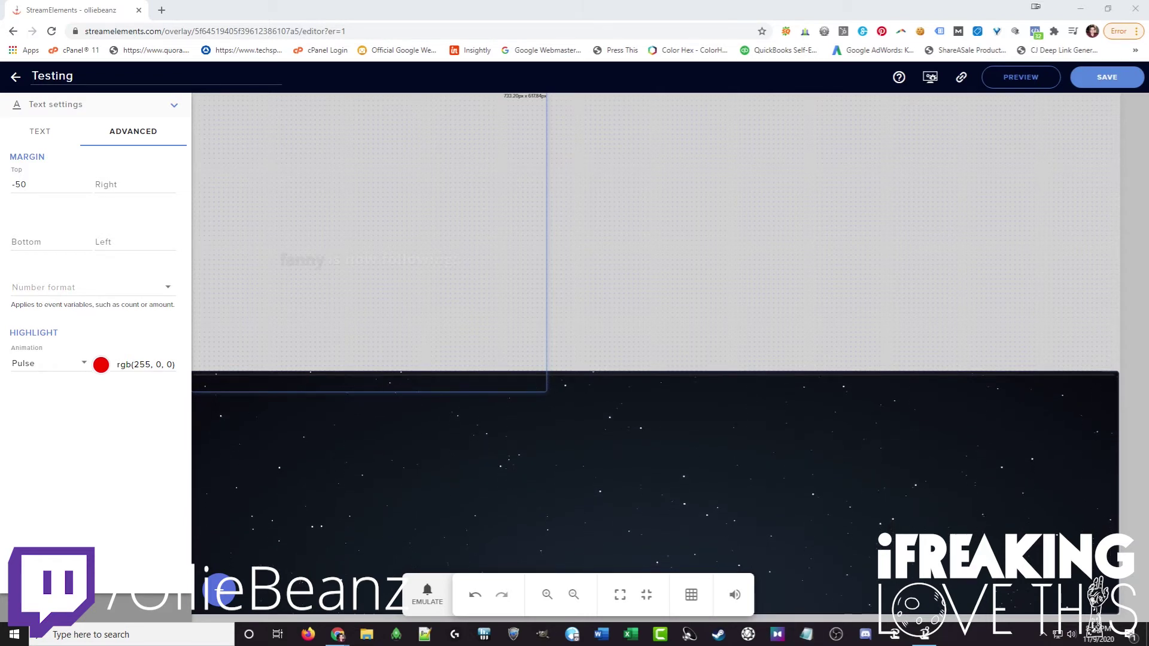
pyautogui.click(120, 365)
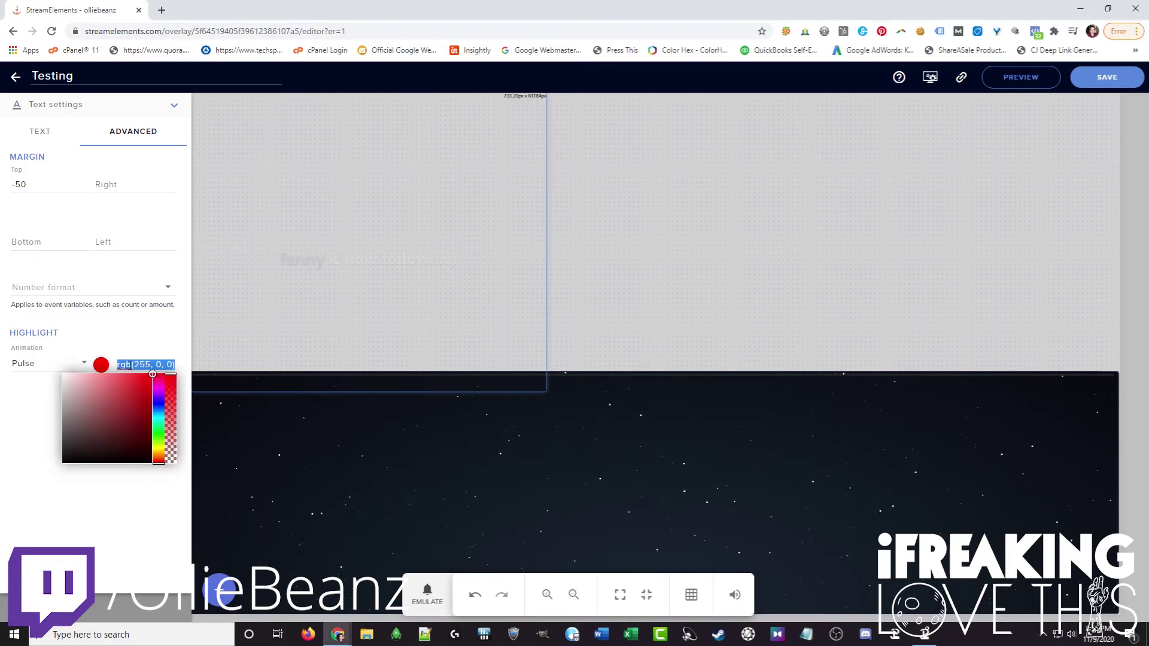
pyautogui.write('#FFA500')
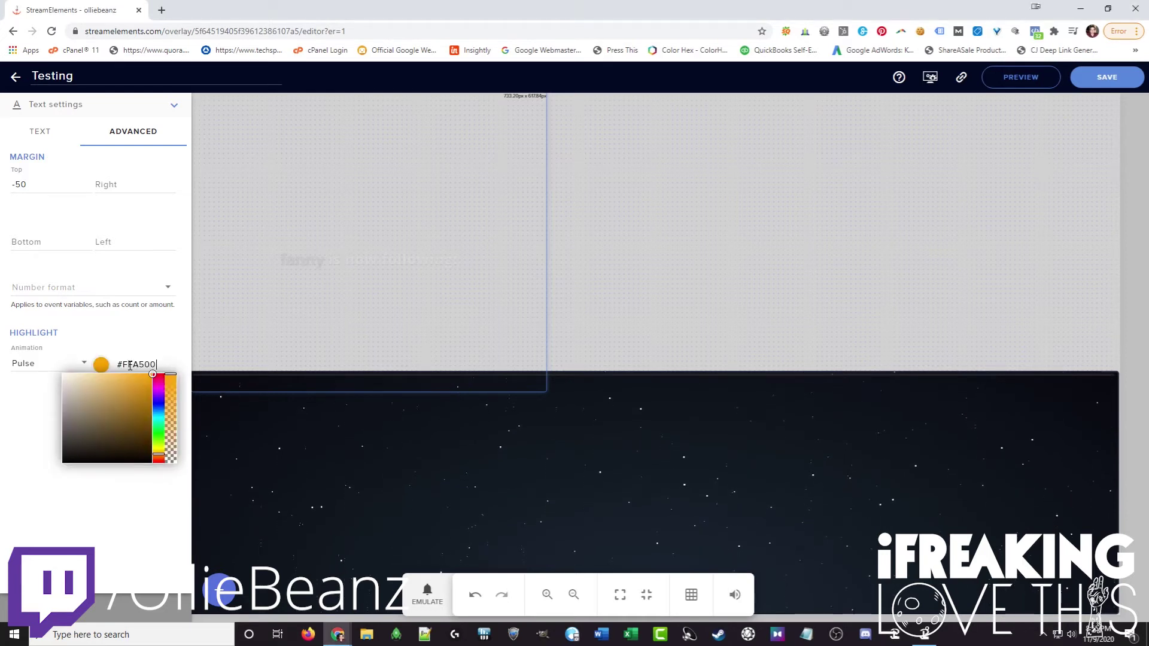
# - Save, emulate a Follower event showing the name in orange, then return to the TEXT tab
pyautogui.click(174, 339)
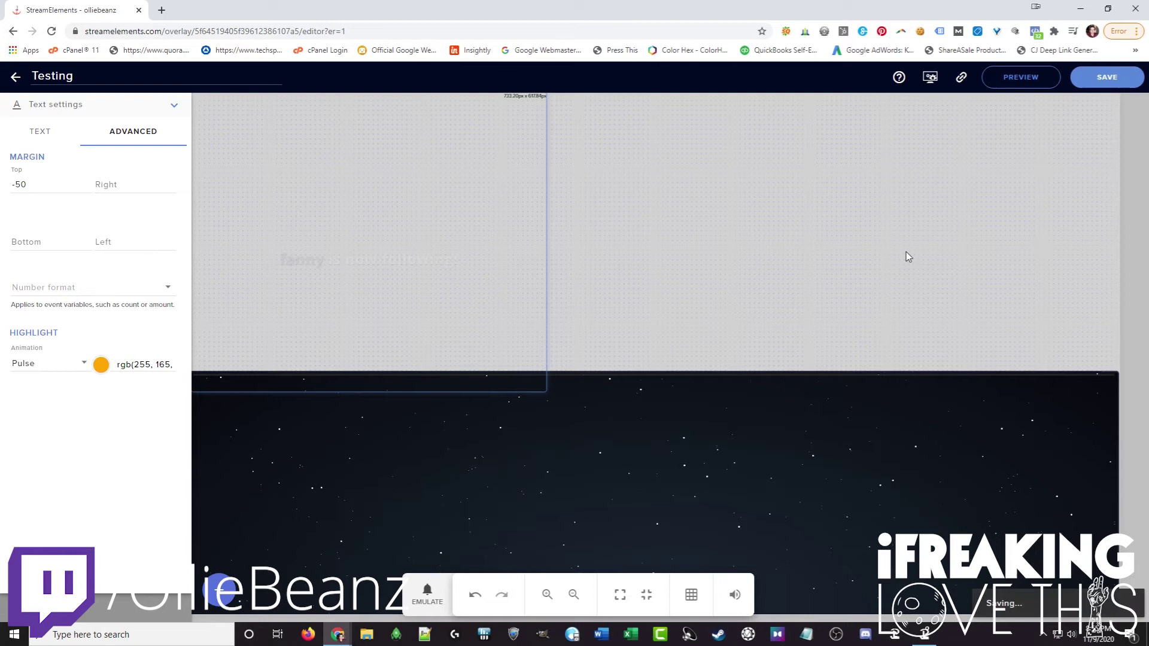
pyautogui.click(427, 595)
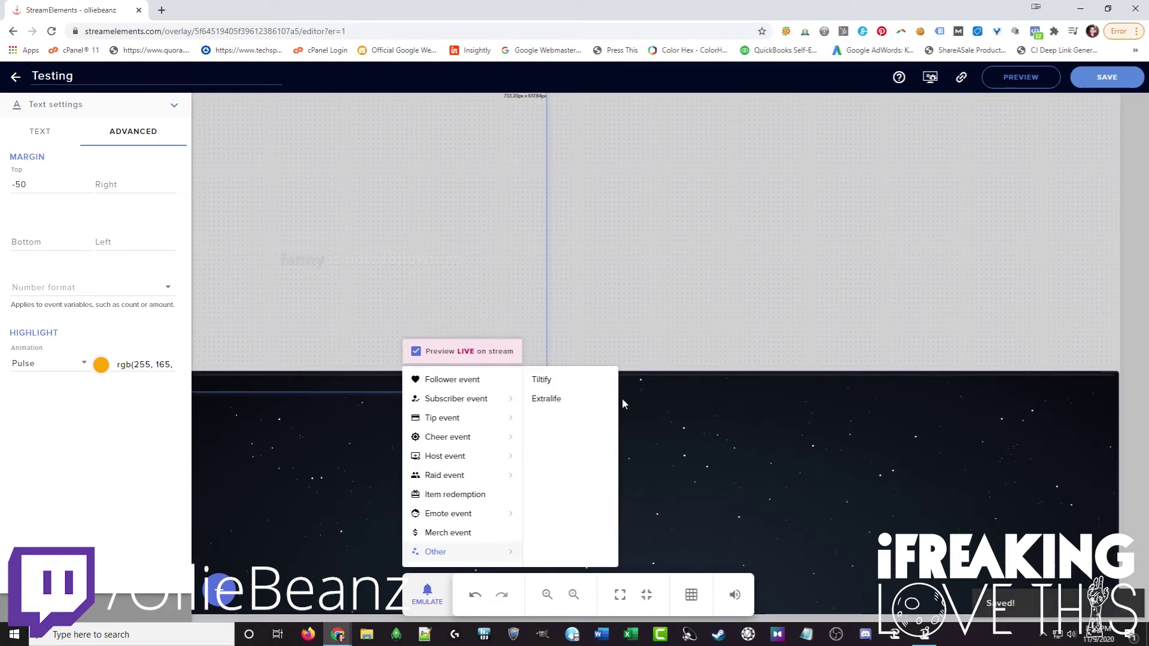
pyautogui.click(473, 382)
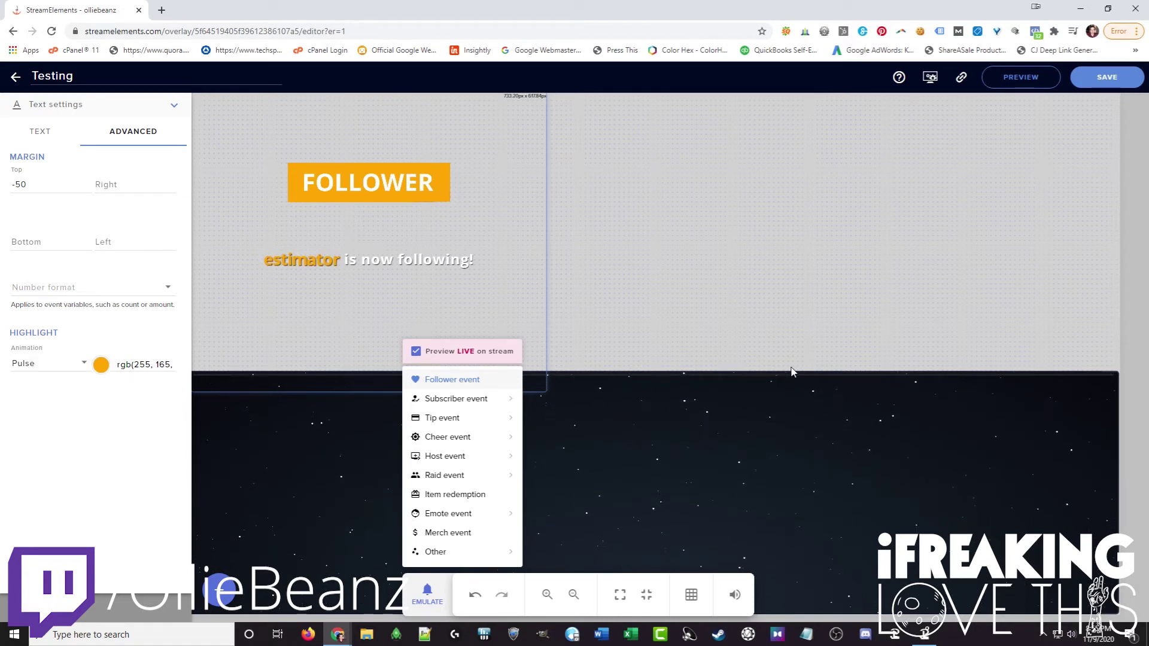
pyautogui.click(42, 137)
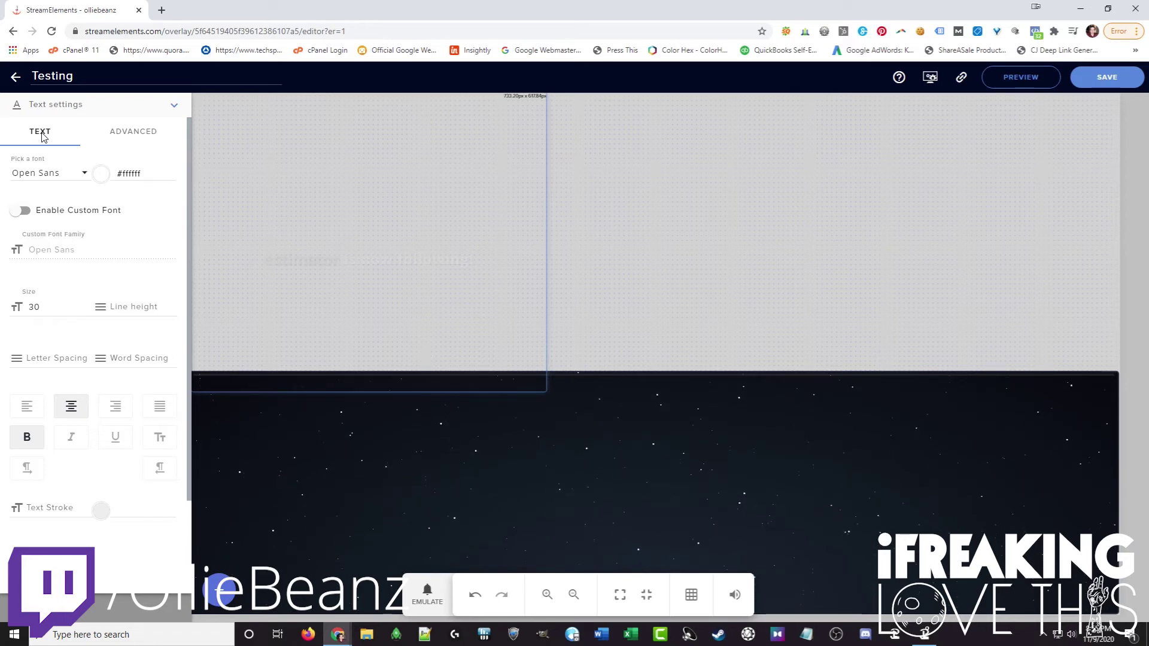
# - Mute the follower alert's default.ogg sound to 0% and save the overlay
pyautogui.click(171, 109)
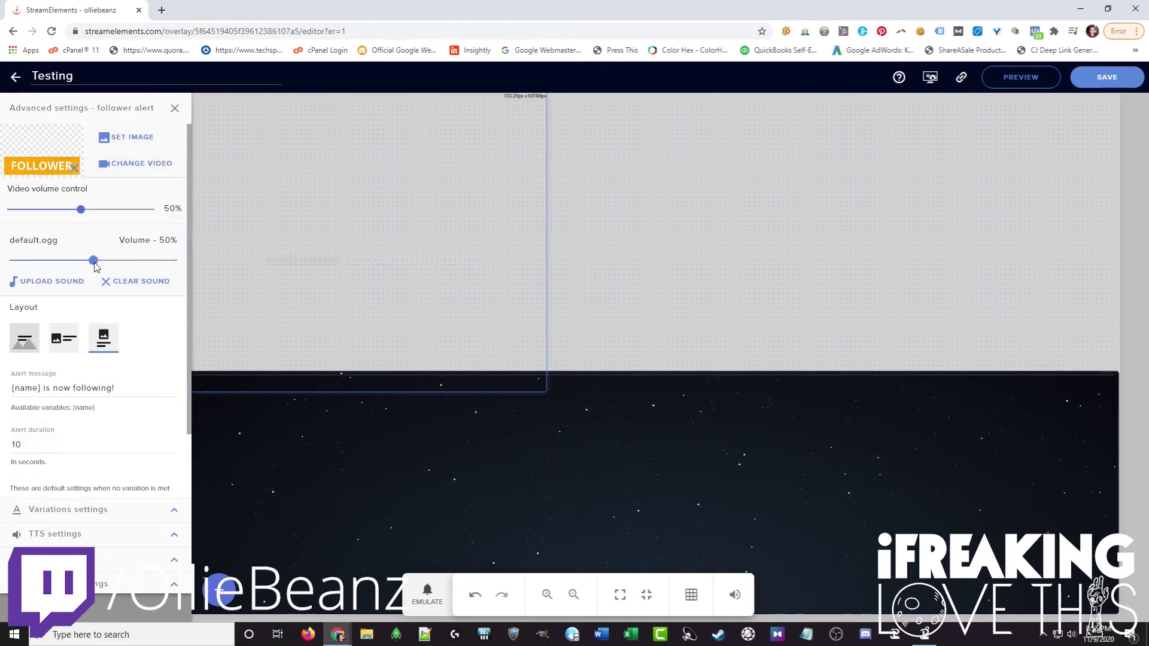
pyautogui.moveTo(94, 263); pyautogui.dragTo(119, 103)
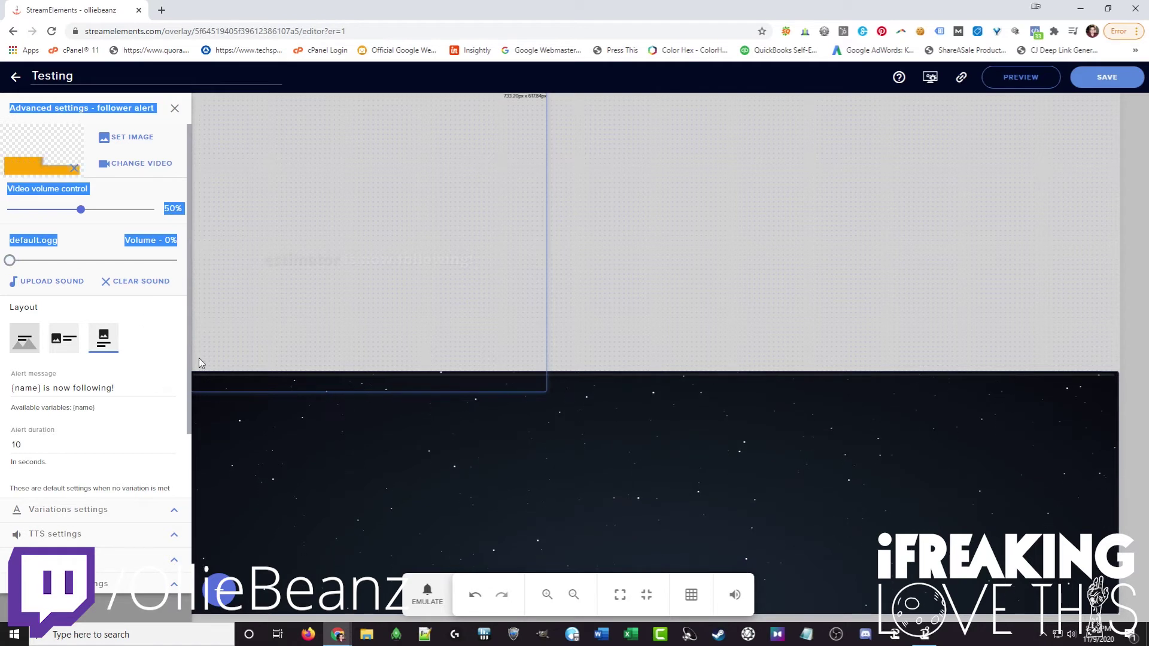
pyautogui.click(974, 154)
pyautogui.click(1106, 76)
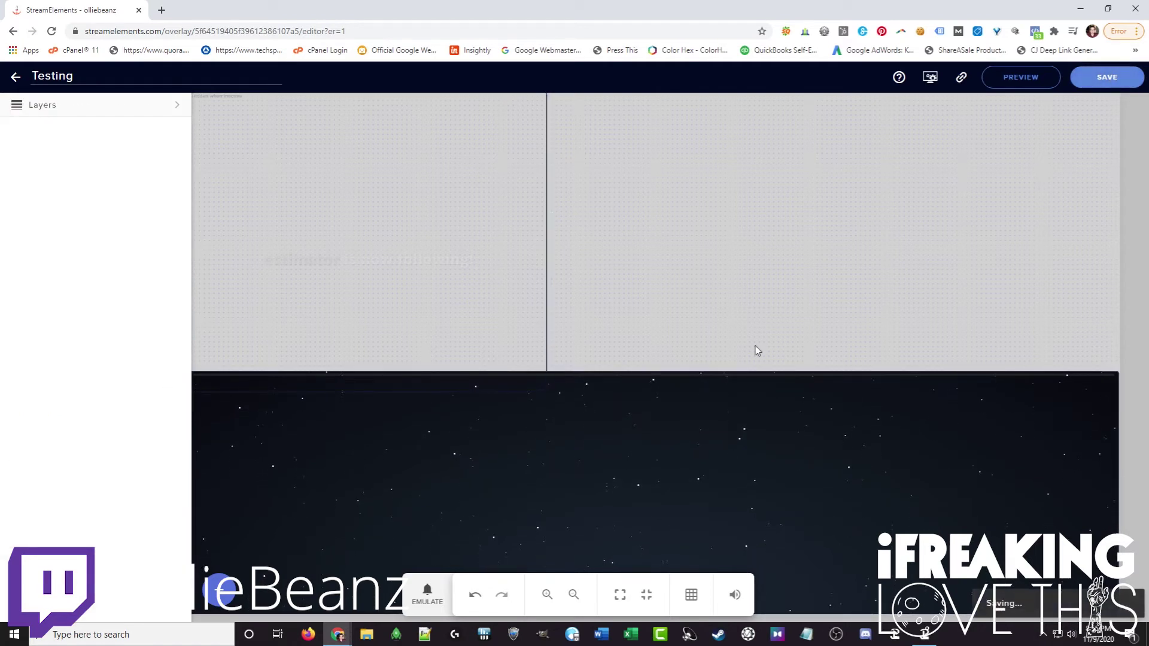
# - Emulate a test follower event in the StreamElements overlay editor
pyautogui.click(221, 591)
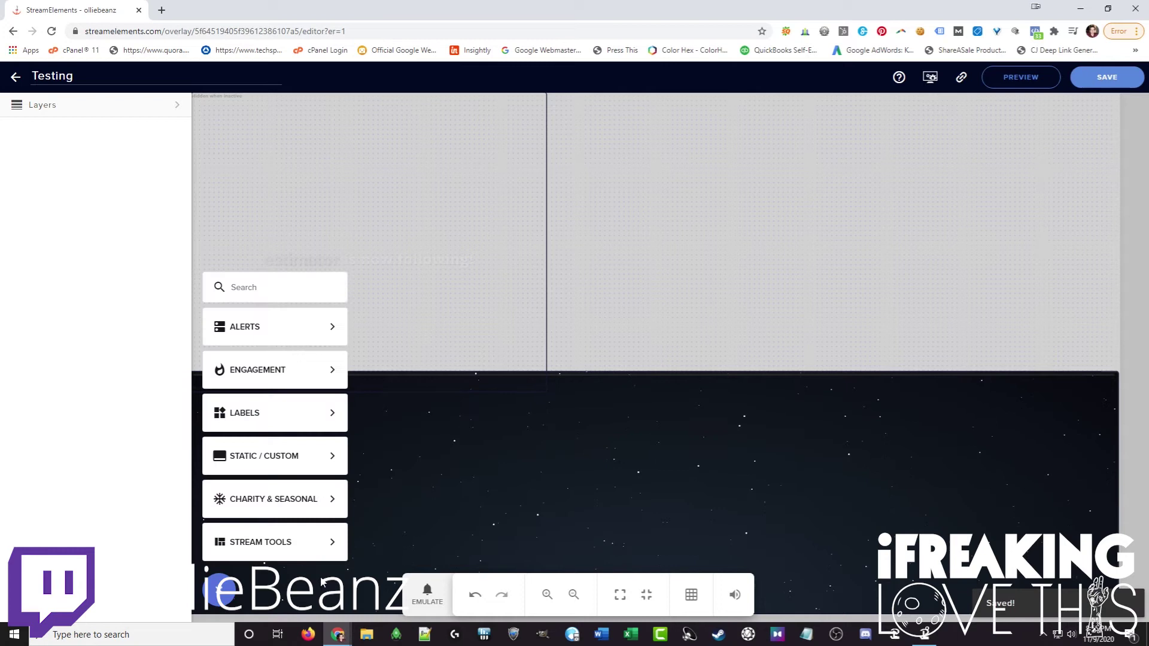
pyautogui.click(428, 596)
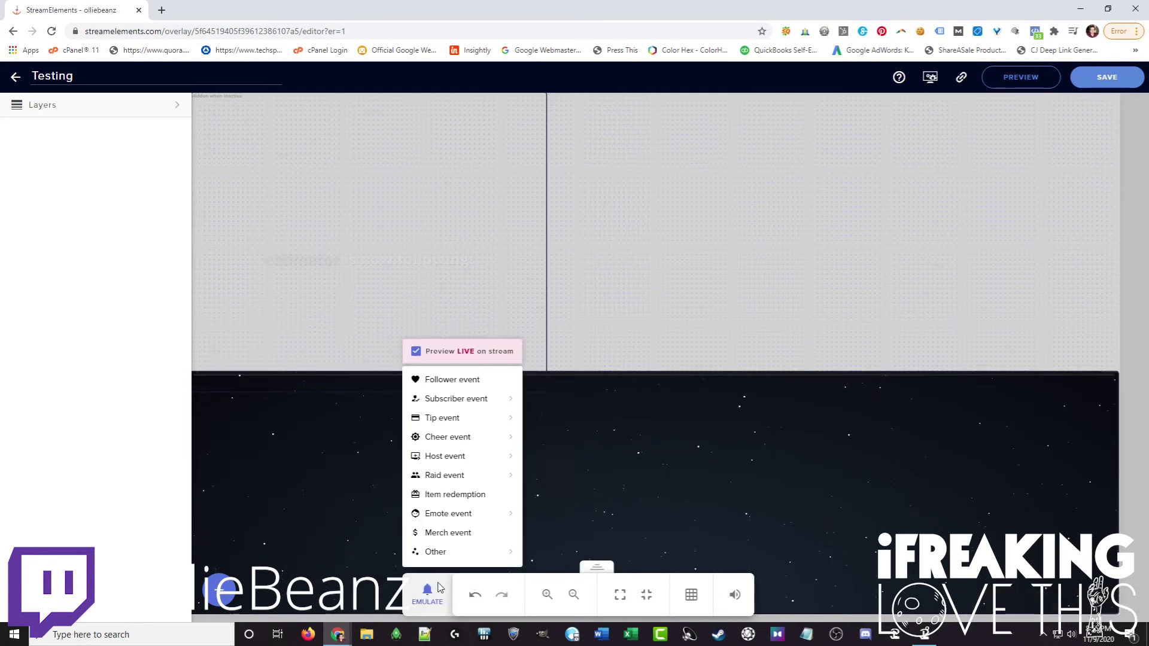
pyautogui.click(443, 380)
pyautogui.moveTo(456, 399)
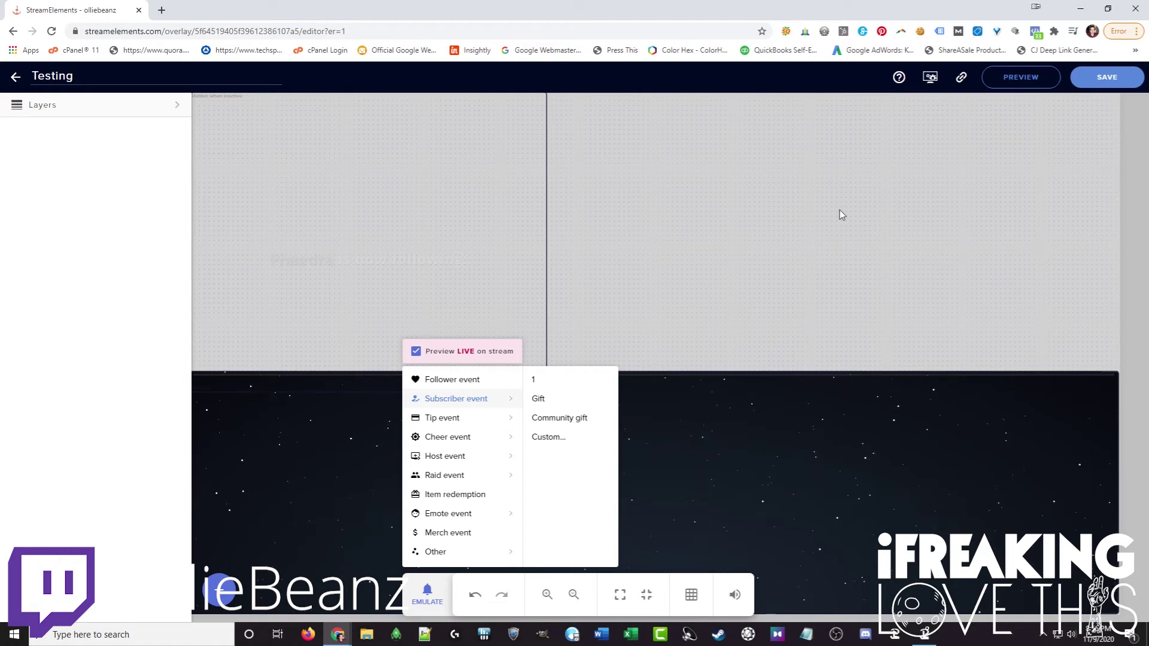
# - Copy the StreamElements overlay link and add a new browser source in OBS
pyautogui.click(959, 83)
pyautogui.click(960, 84)
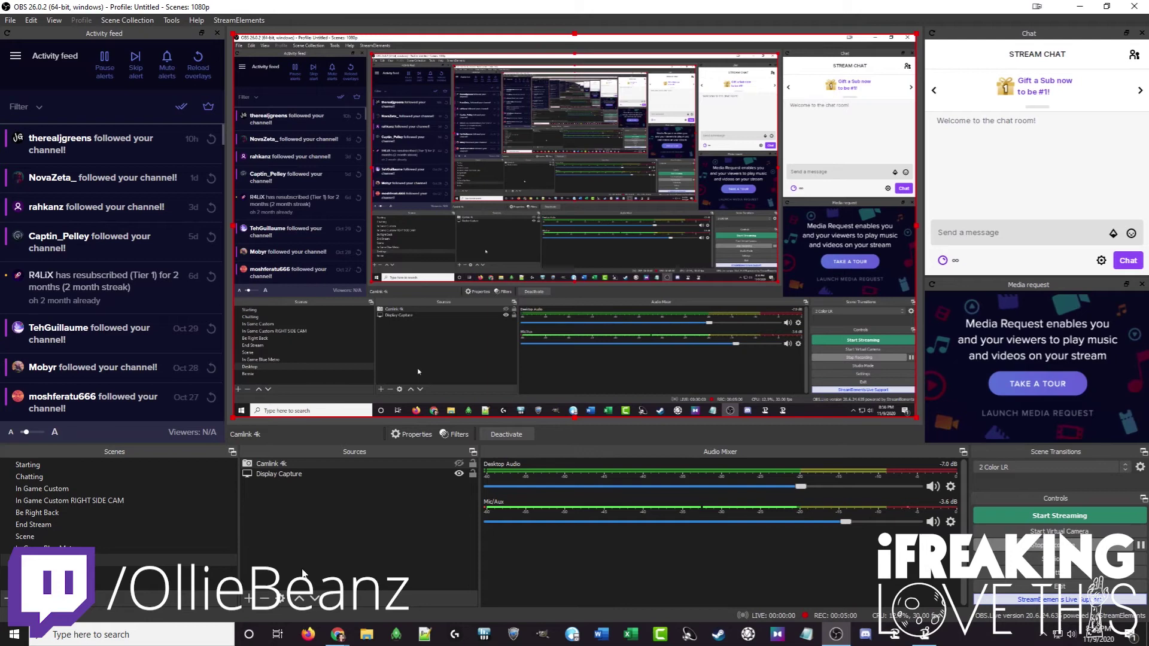
pyautogui.click(250, 599)
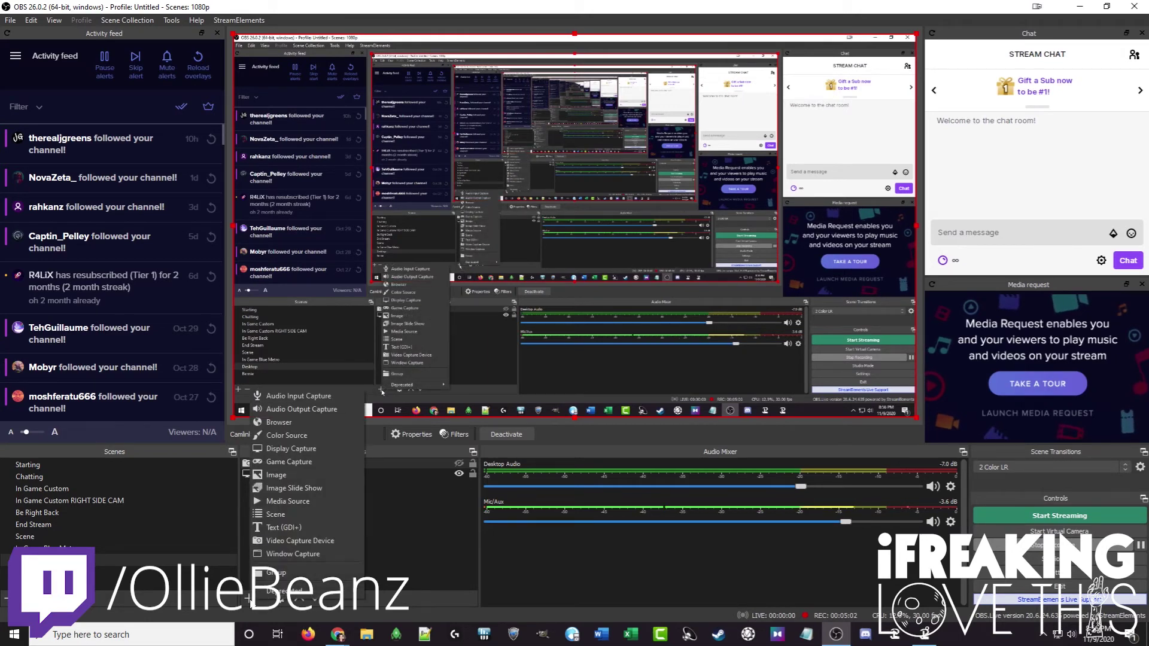
pyautogui.click(279, 424)
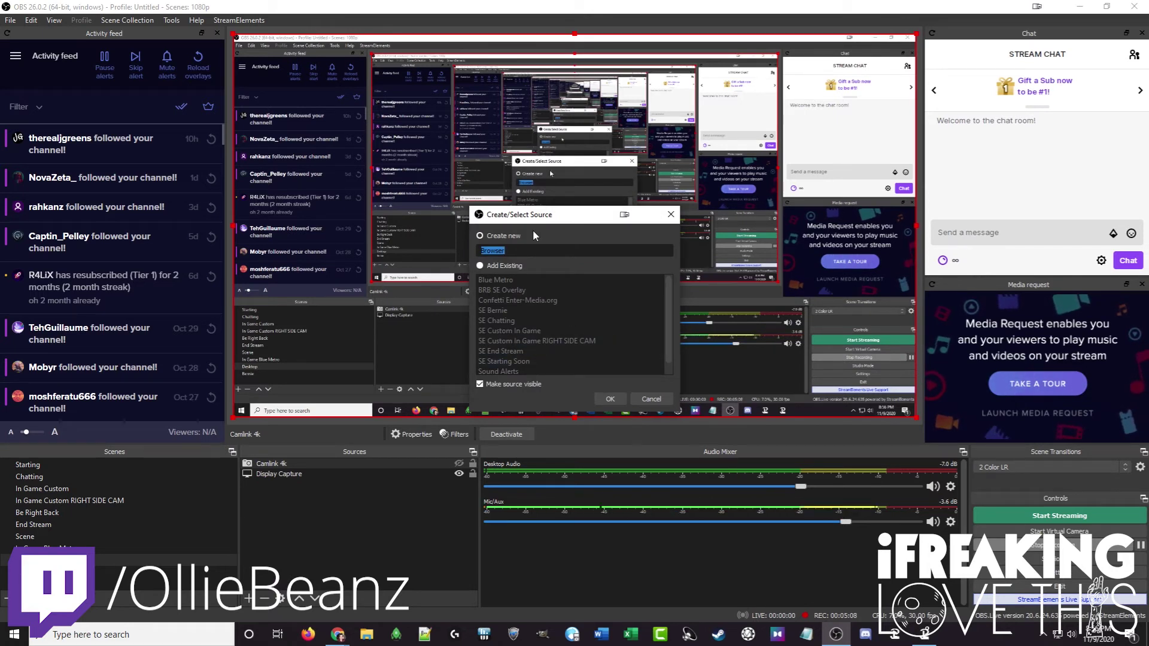
# - Name the source 'Browser Alert' and replace its default URL with the copied alert link
pyautogui.click(537, 250)
pyautogui.write('Alert')
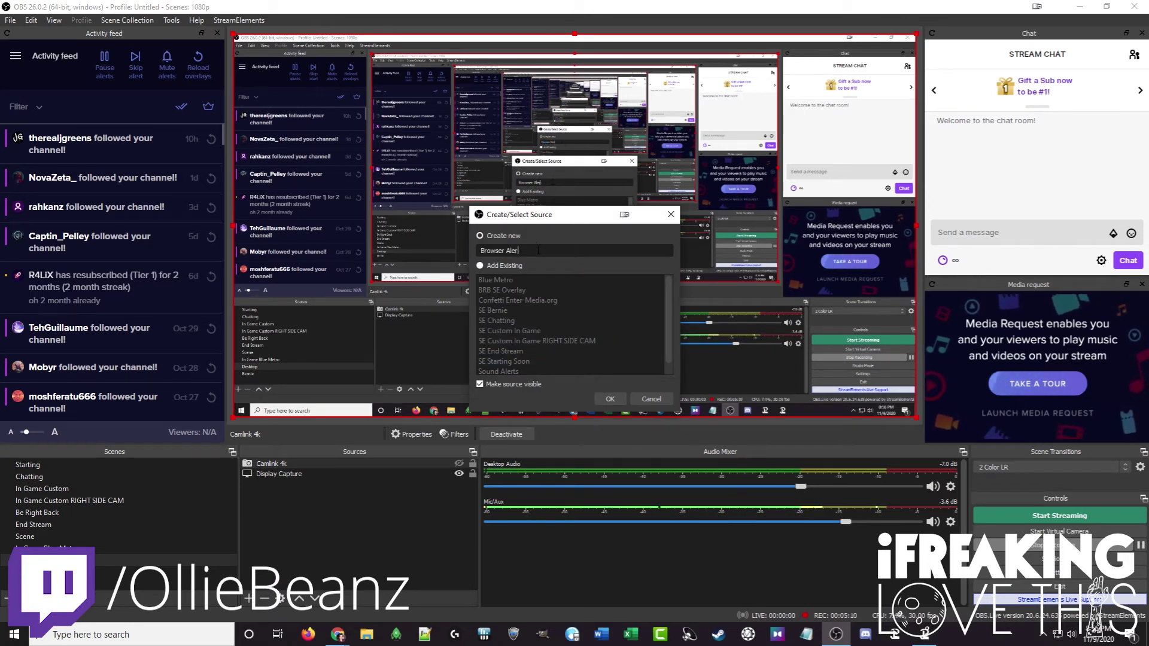
pyautogui.click(610, 398)
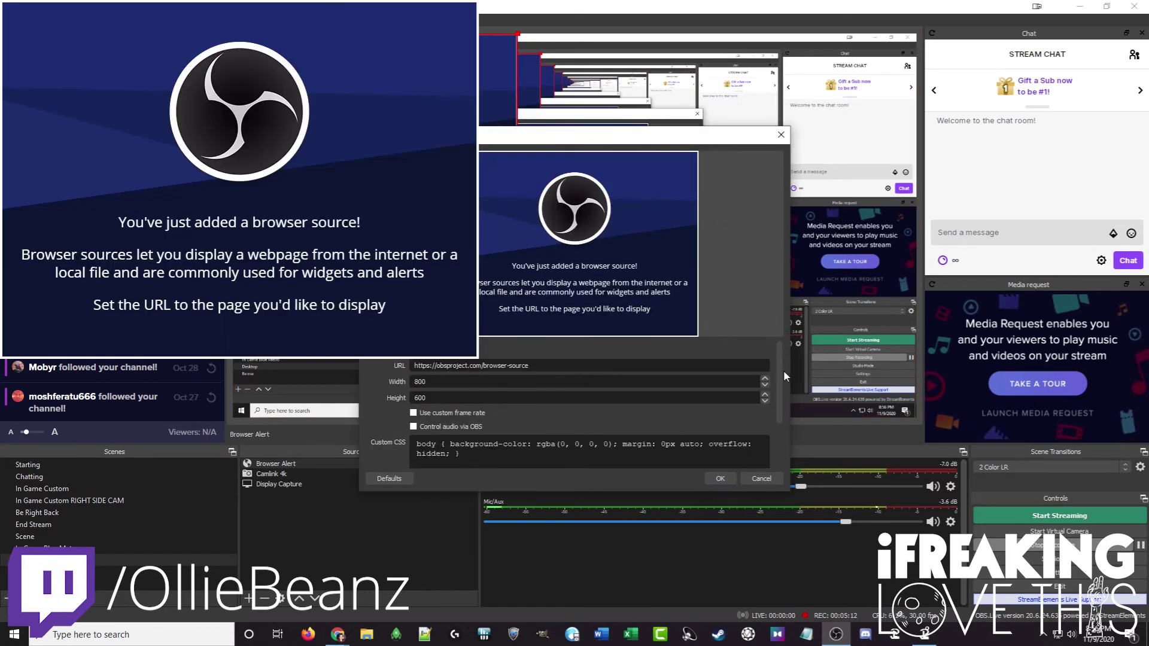
pyautogui.tripleClick(510, 365)
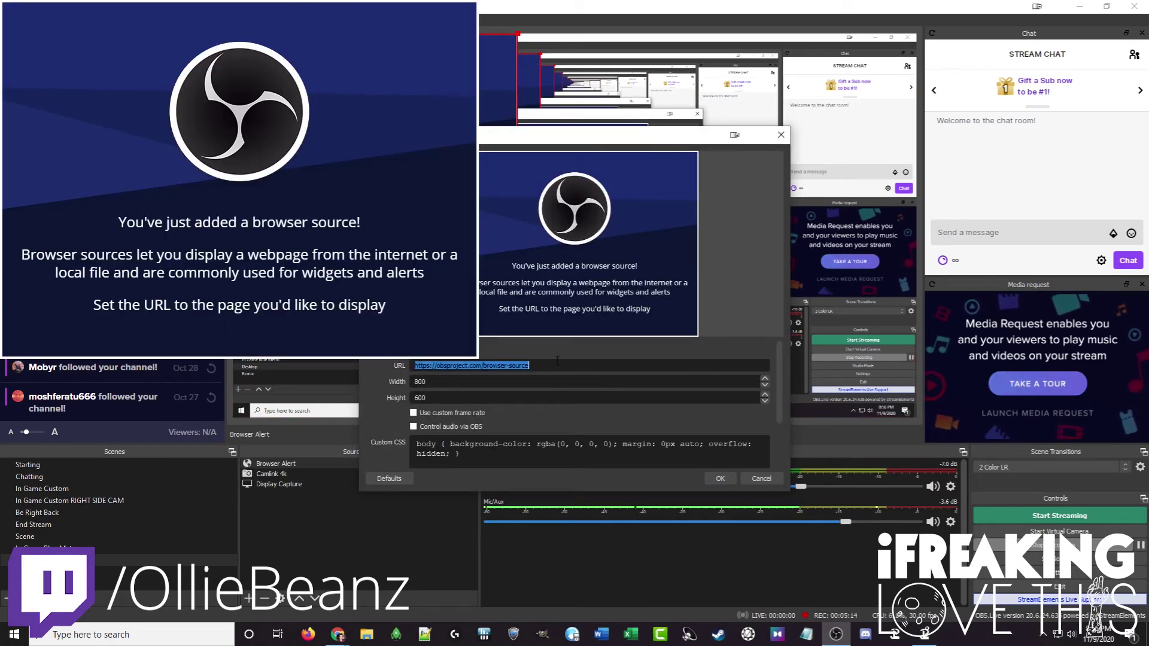
pyautogui.hotkey('ctrl', 'v')
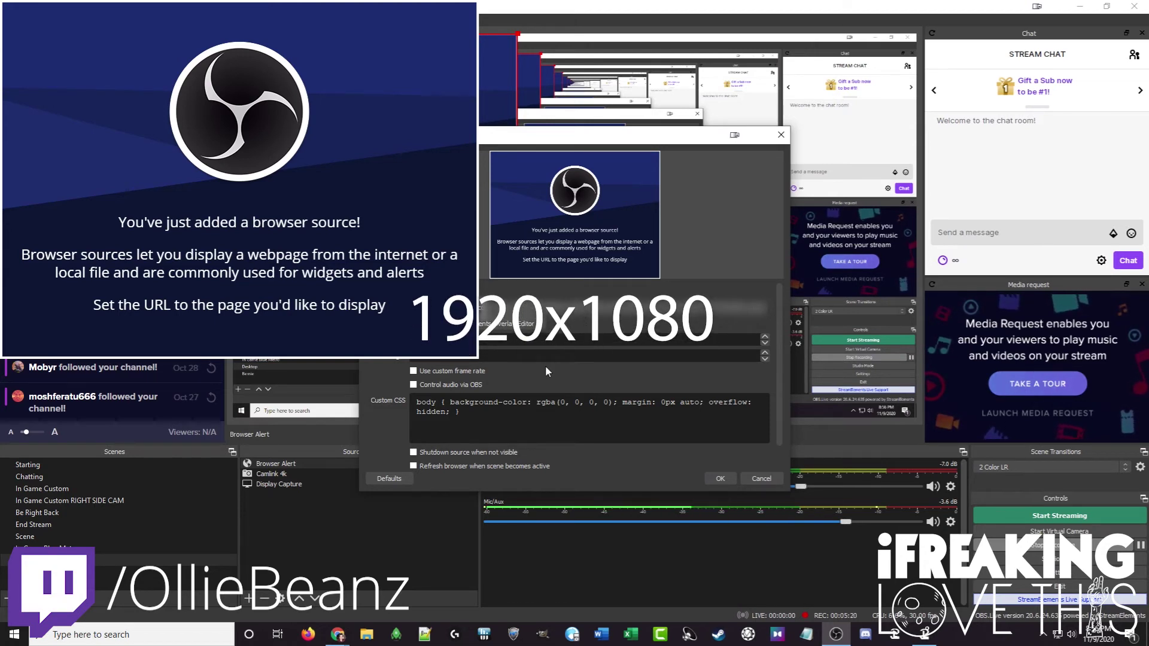
# - Confirm the Browser Alert source properties with OK
pyautogui.click(720, 478)
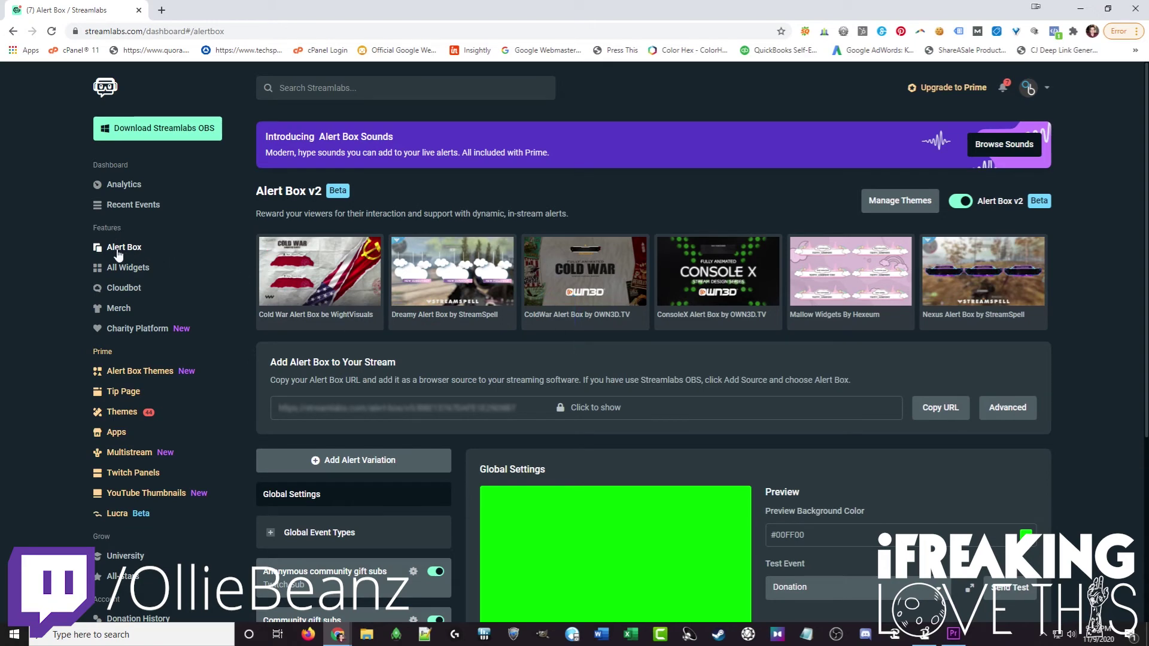
# - Open the Twitch Follow alert settings under Global Event Types
pyautogui.scroll(-2, 538, 311)
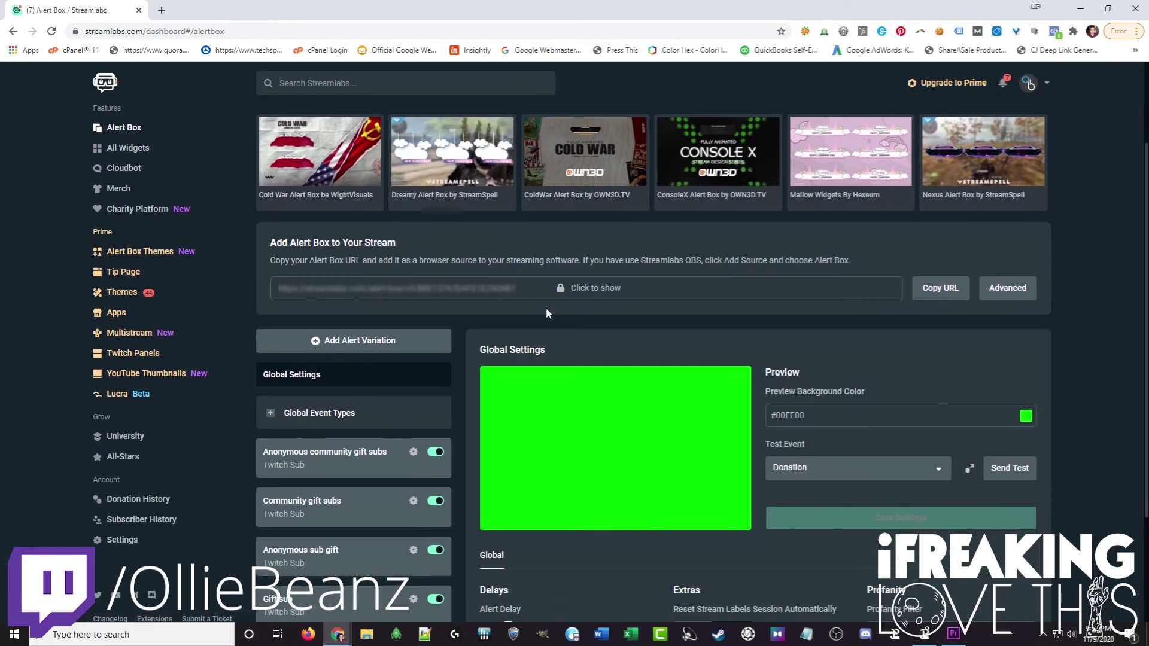
pyautogui.click(304, 417)
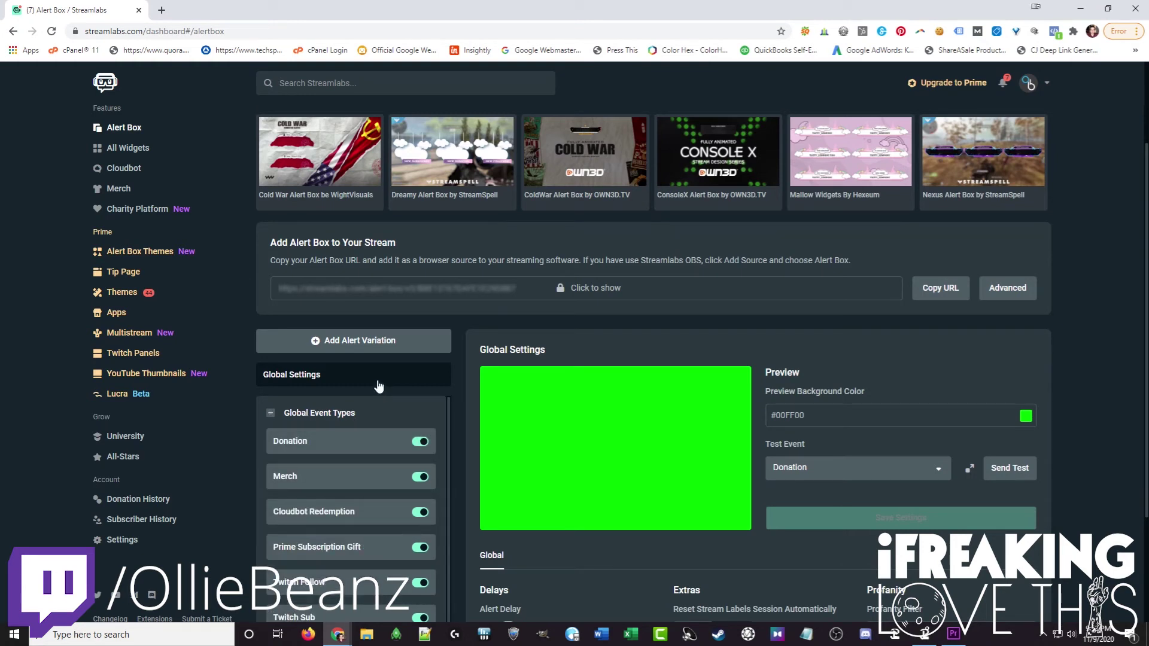
pyautogui.scroll(-2, 378, 386)
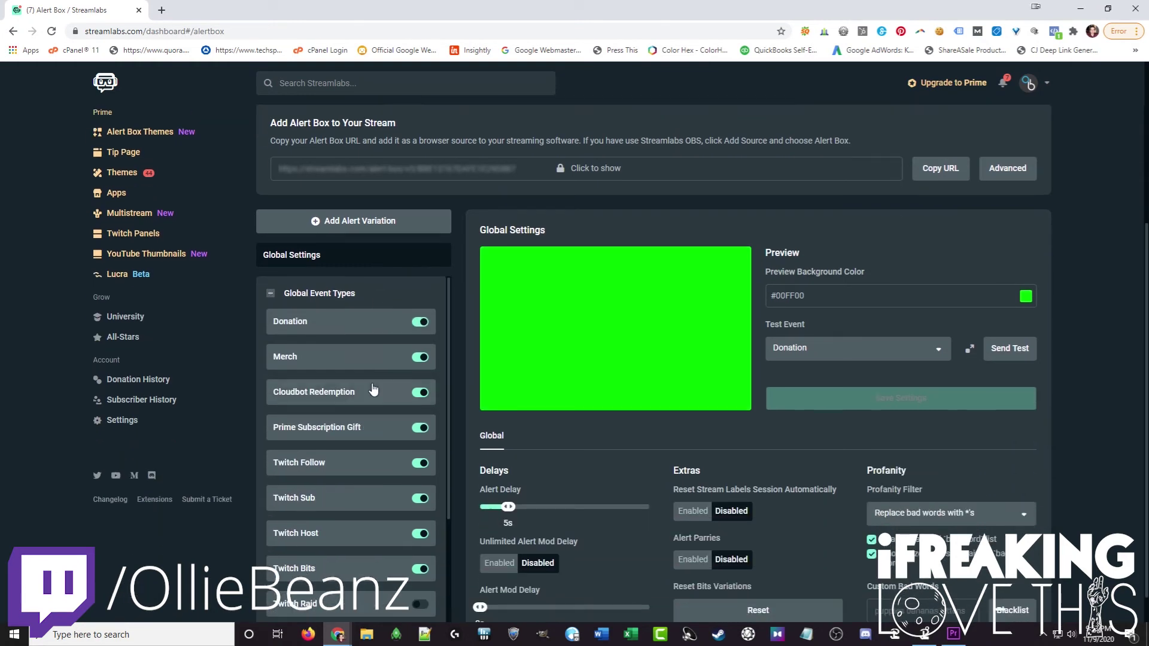
pyautogui.click(311, 470)
pyautogui.scroll(-1, 634, 433)
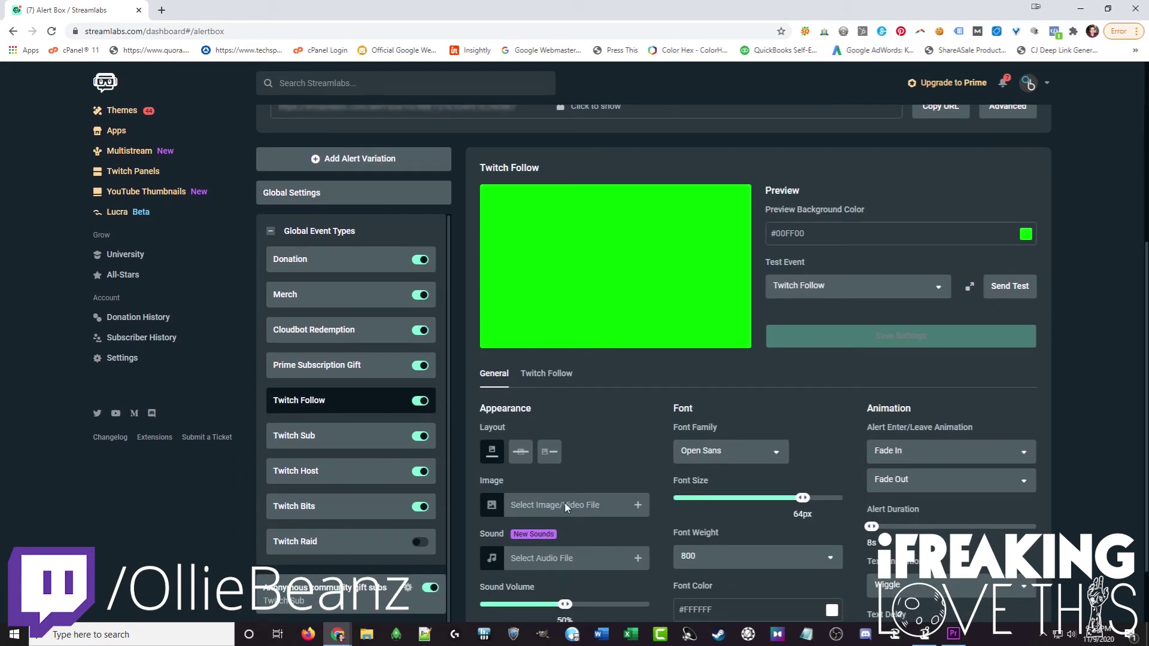
# - Set the uploaded White_Orange_Follower file as the Twitch Follow alert's image
pyautogui.click(641, 506)
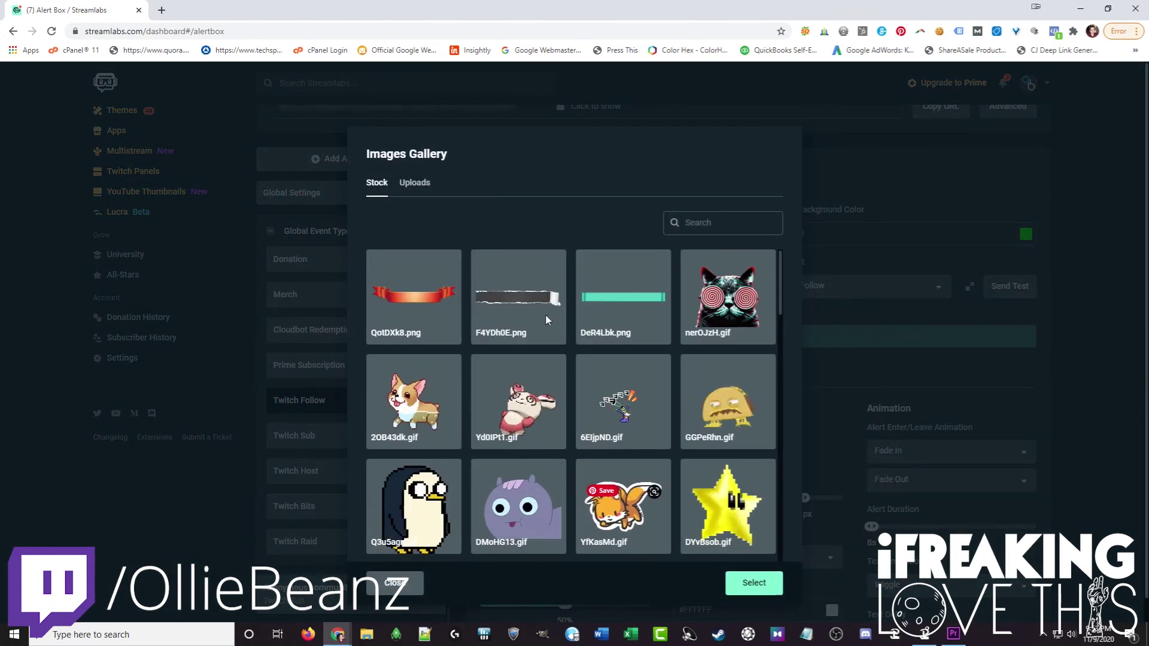
pyautogui.click(417, 190)
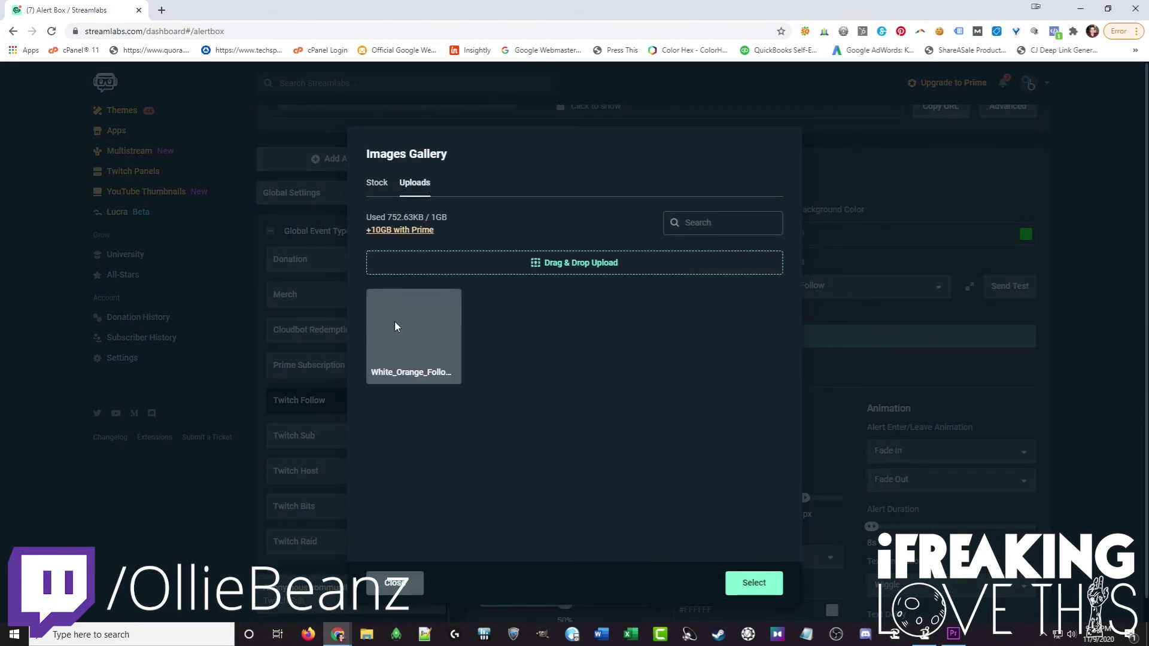
pyautogui.click(400, 337)
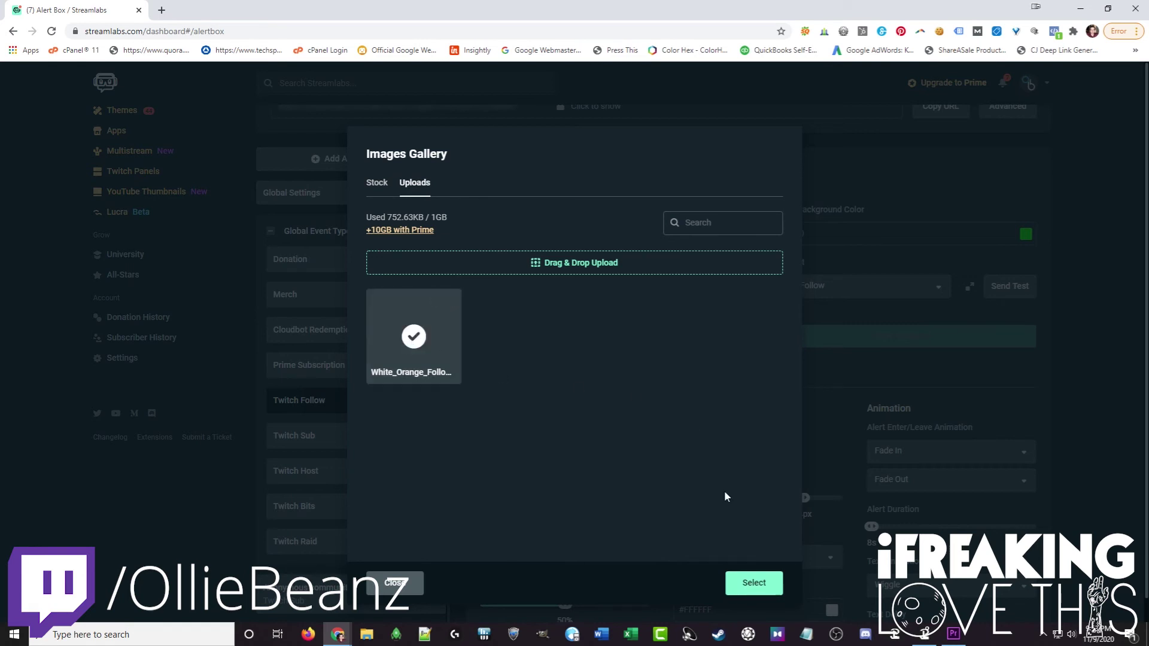
pyautogui.click(754, 583)
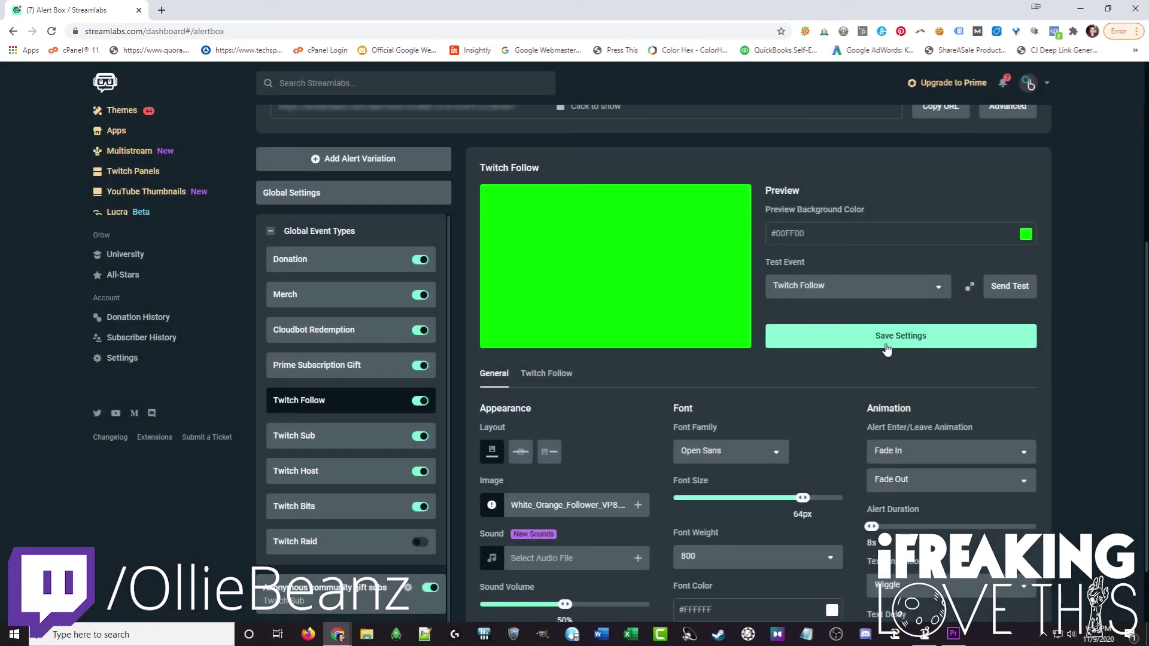
# - Save the Alert Box settings and send a test Twitch Follow alert to preview it
pyautogui.click(940, 336)
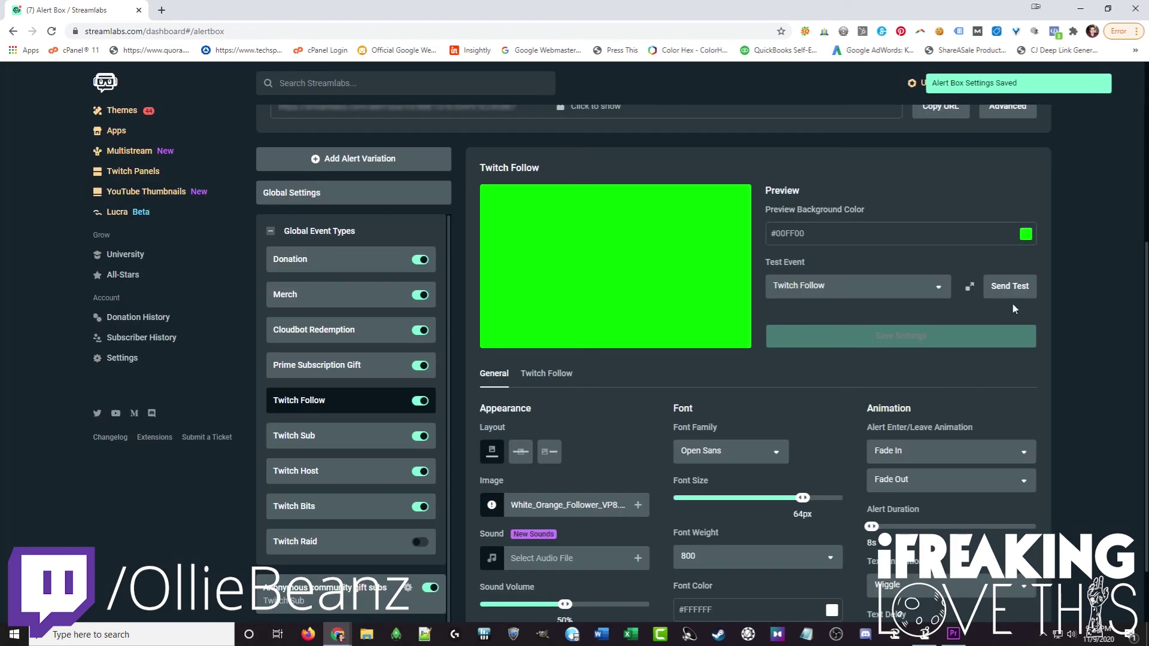
pyautogui.click(1009, 288)
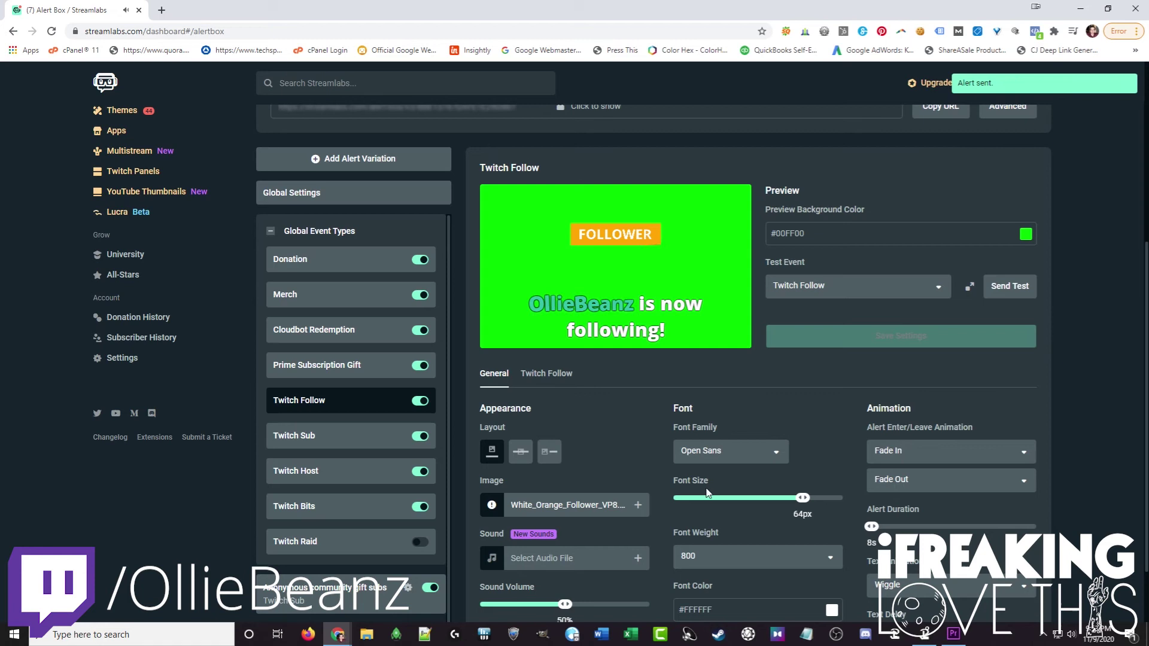
pyautogui.scroll(-2, 824, 443)
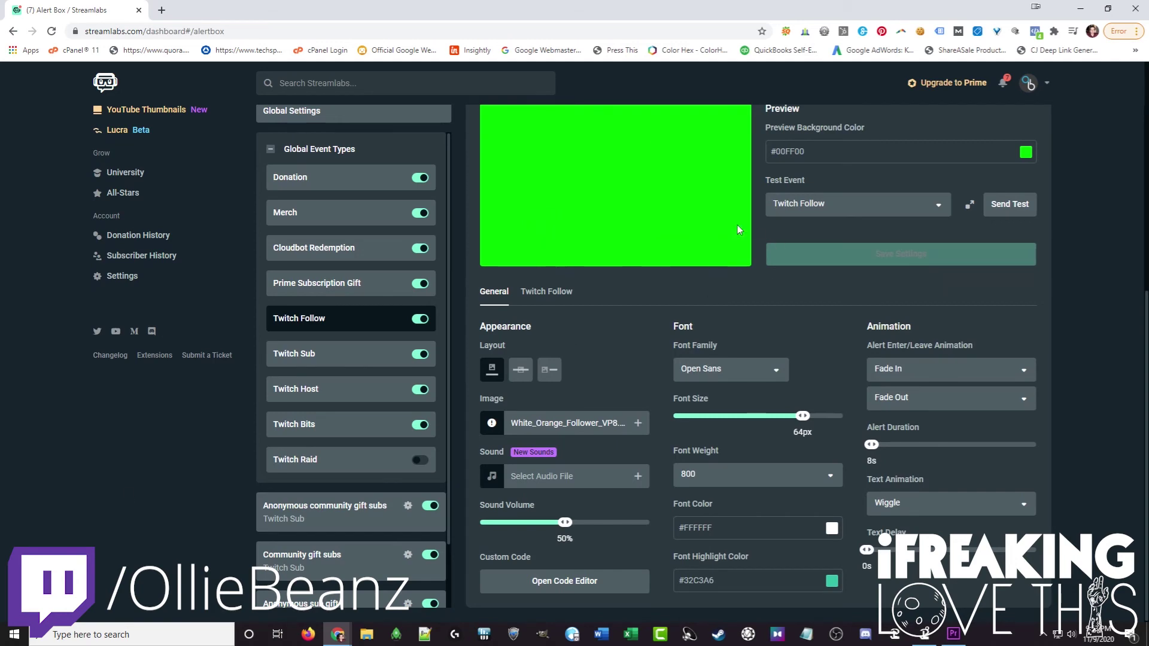
pyautogui.scroll(2, 727, 313)
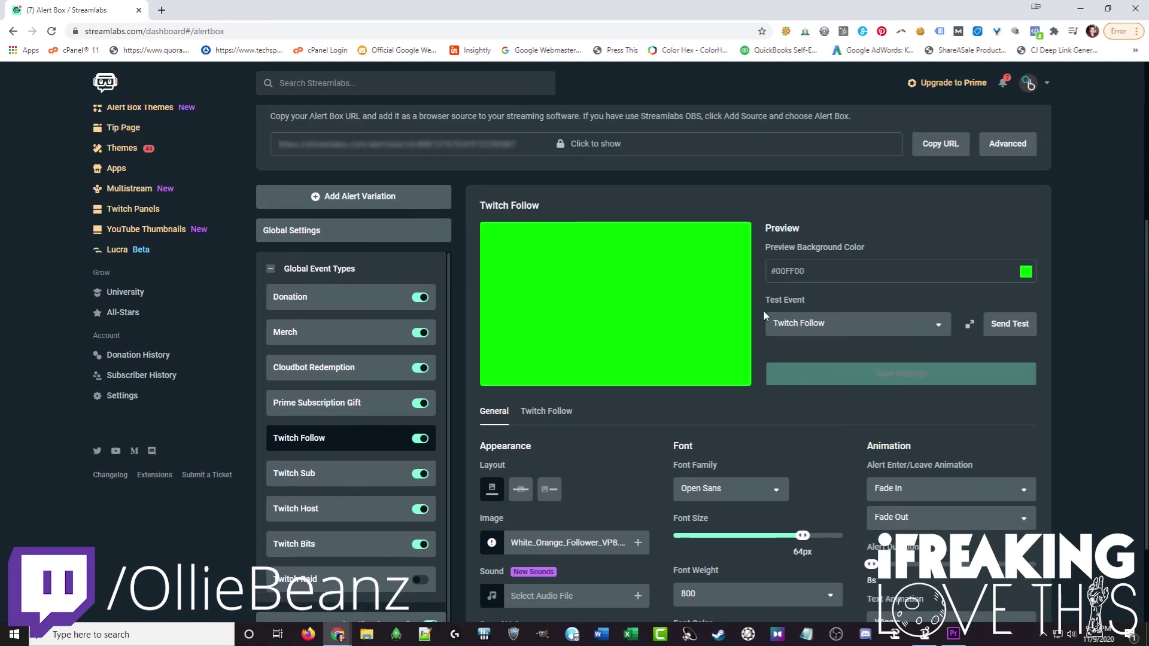
pyautogui.scroll(-2, 824, 382)
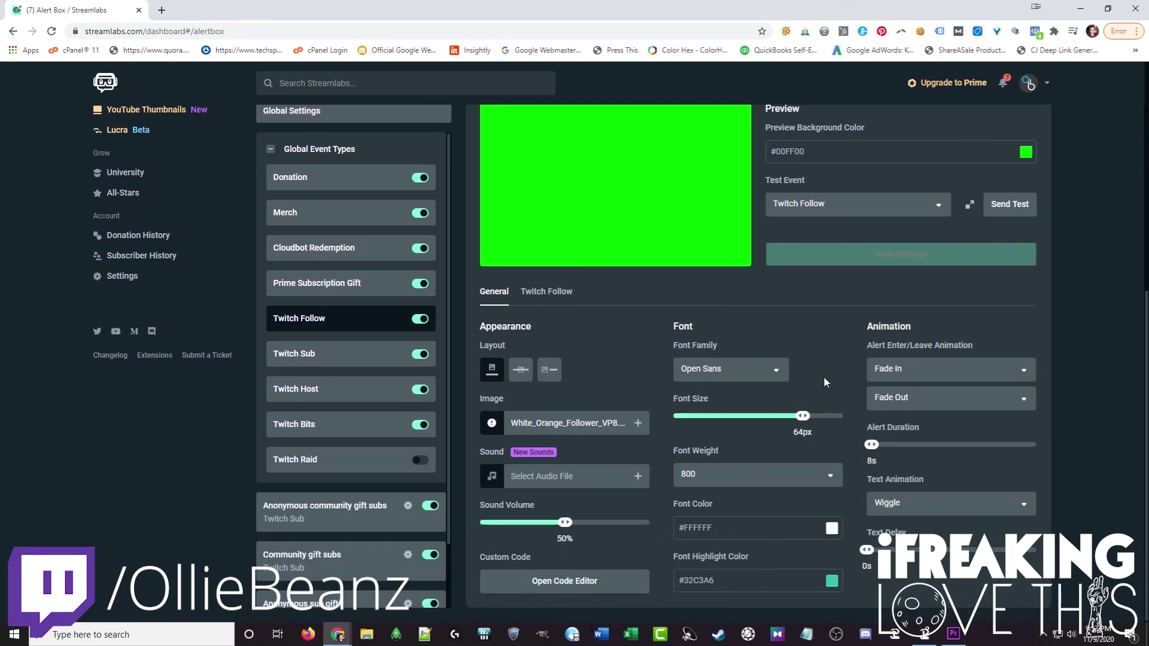
pyautogui.scroll(2, 824, 374)
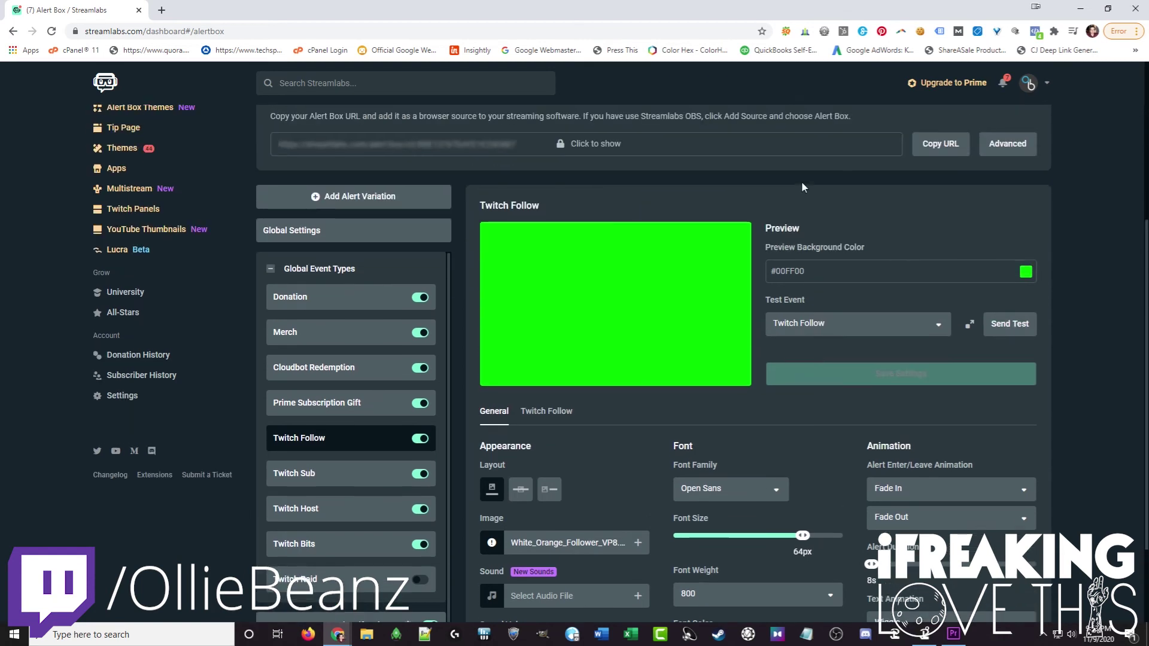
# - Copy the Alert Box link and create an OBS browser source named 'Streamlabs'
pyautogui.click(940, 145)
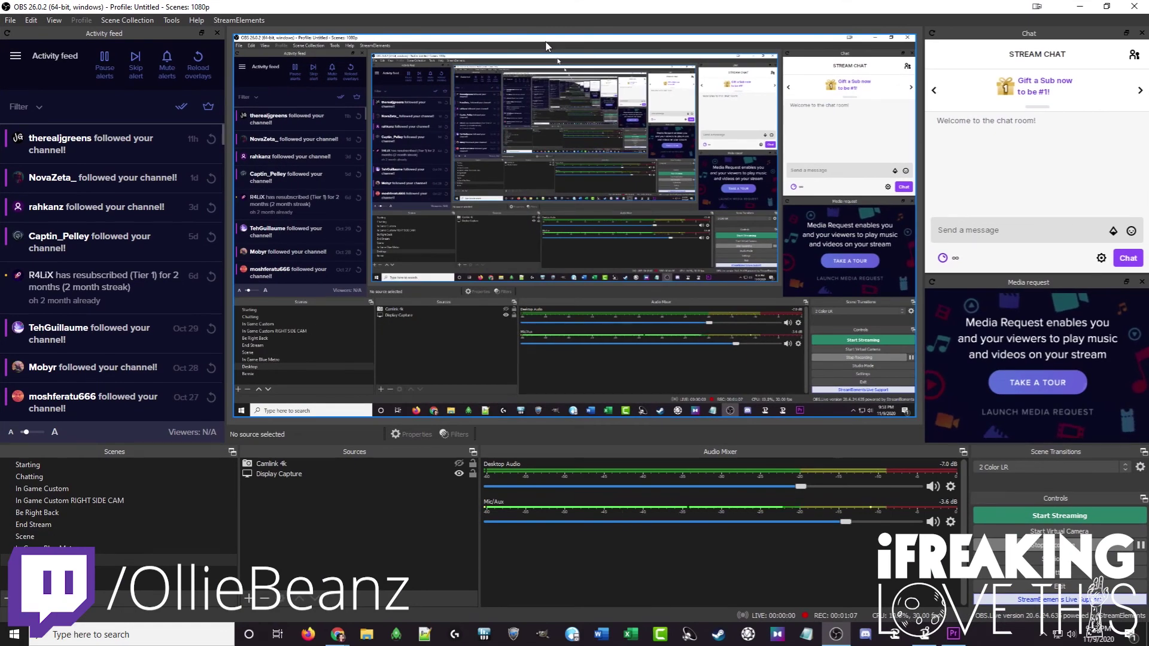
pyautogui.click(247, 599)
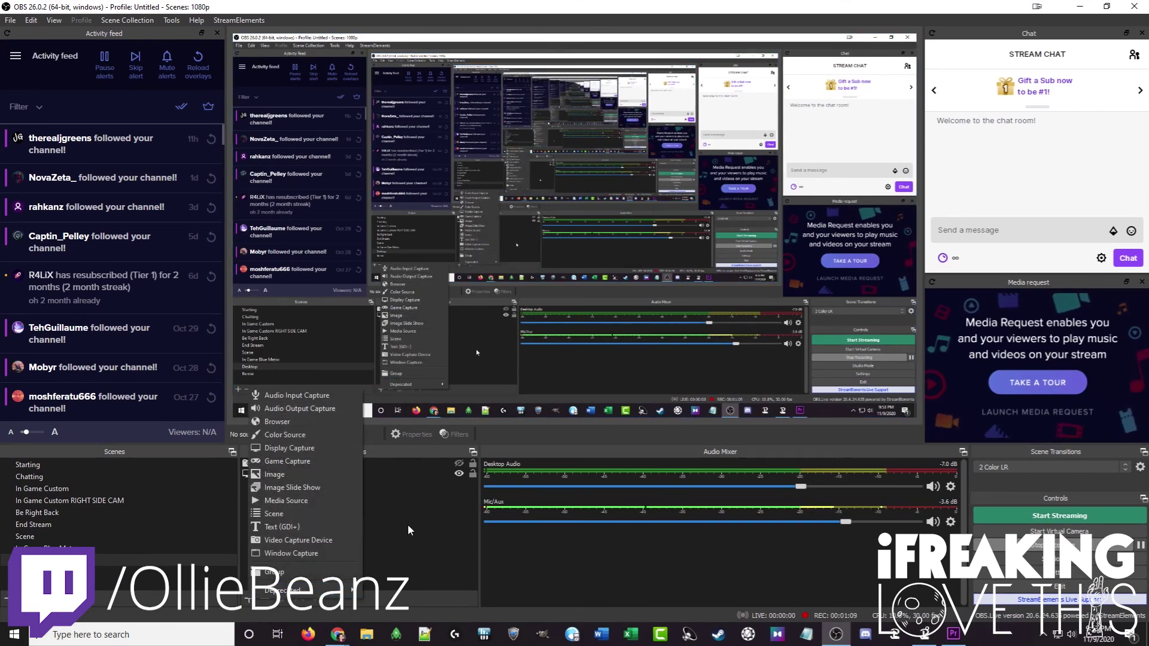
pyautogui.click(312, 423)
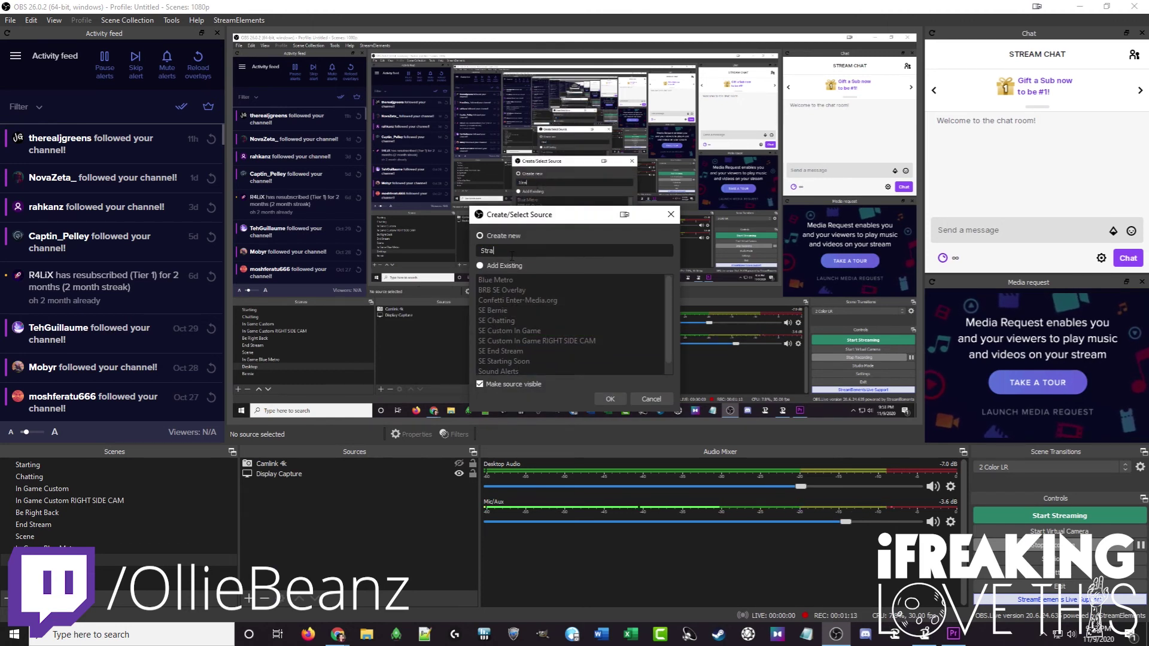
pyautogui.write('Streamlabs')
pyautogui.click(615, 397)
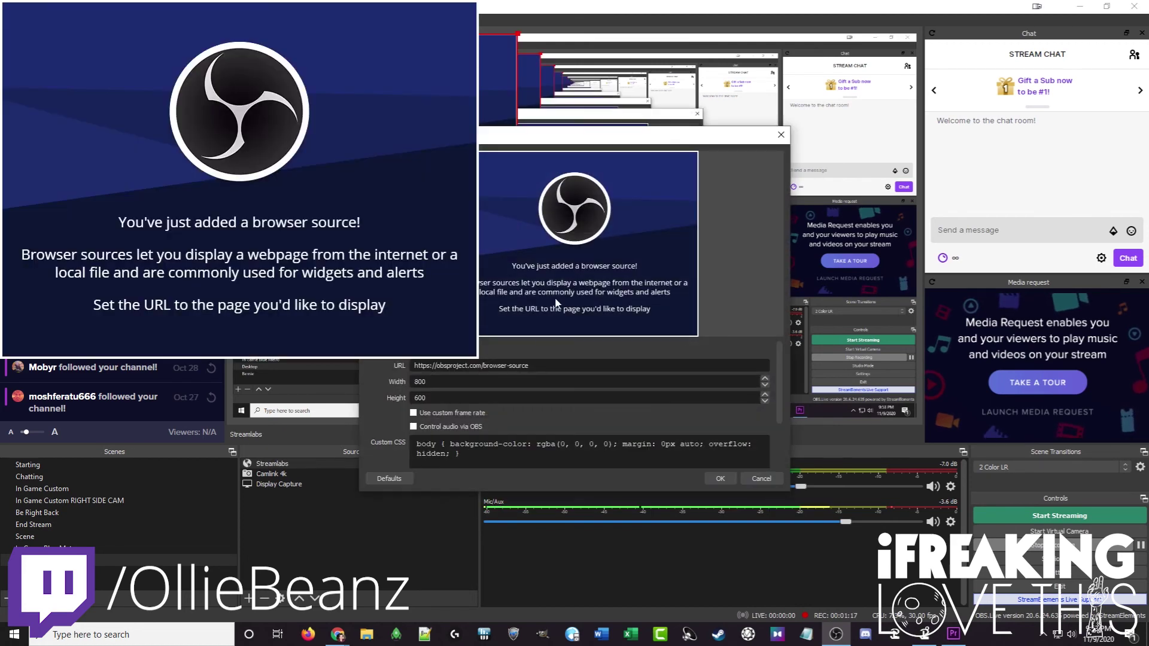
# - Paste the Alert Box link as the source URL, set width to 1920, and confirm
pyautogui.tripleClick(550, 366)
pyautogui.hotkey('ctrl', 'v')
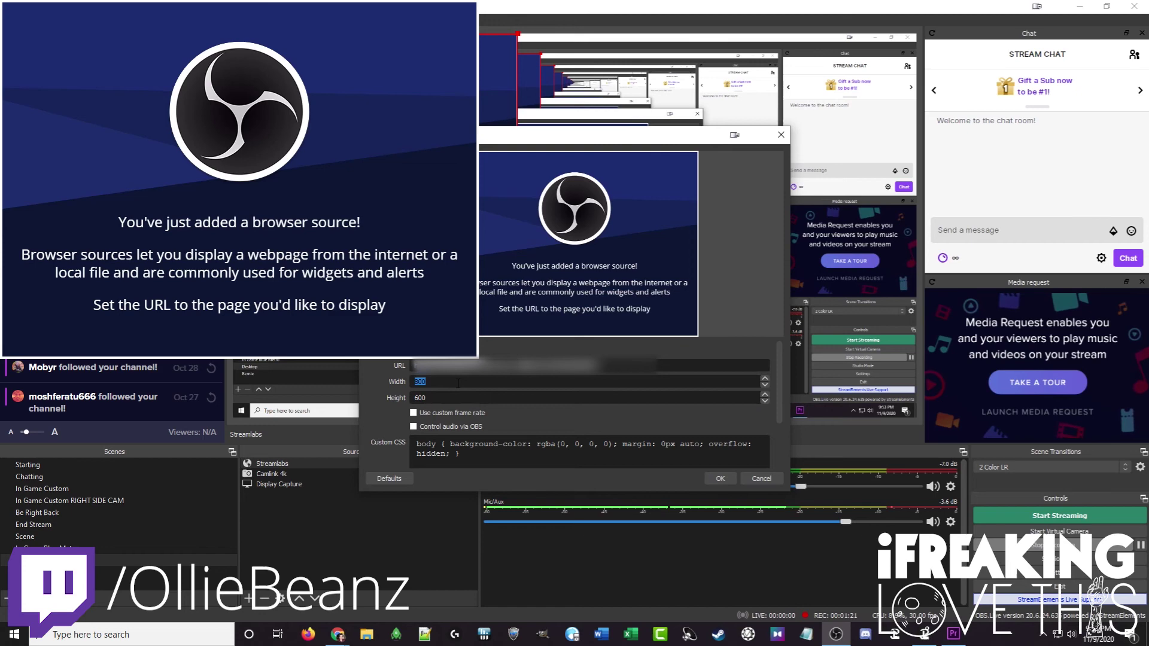
pyautogui.write('1920')
pyautogui.press('Return')
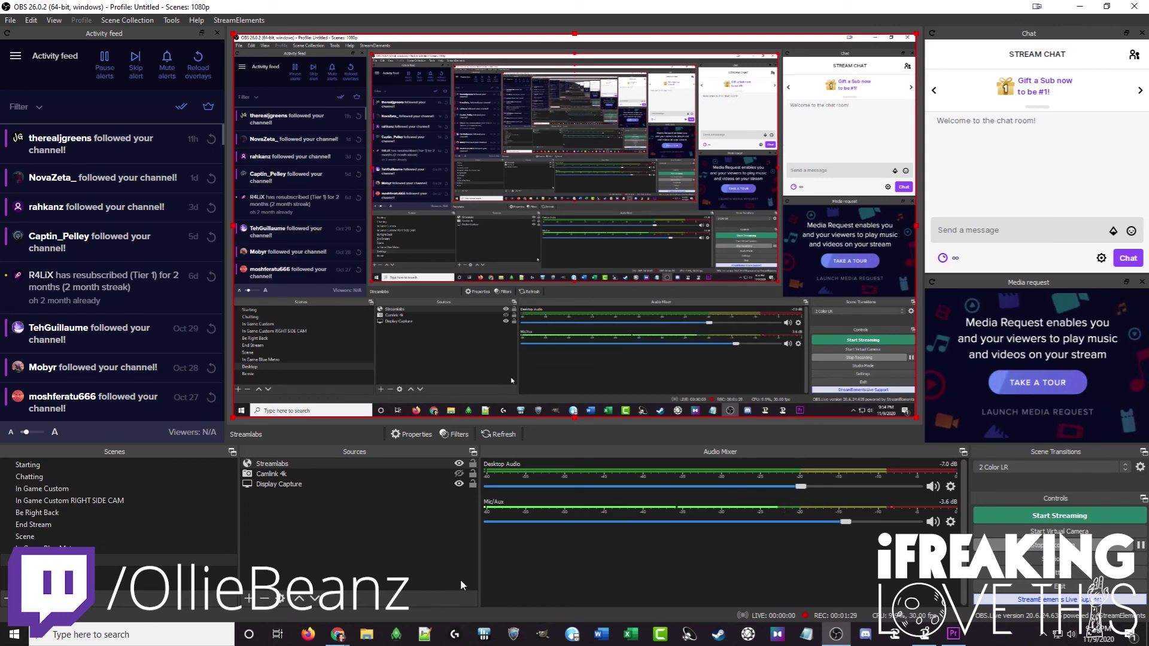
# - Switch from the Streamlabs browser page back to the OBS scene with the new source
pyautogui.click(338, 635)
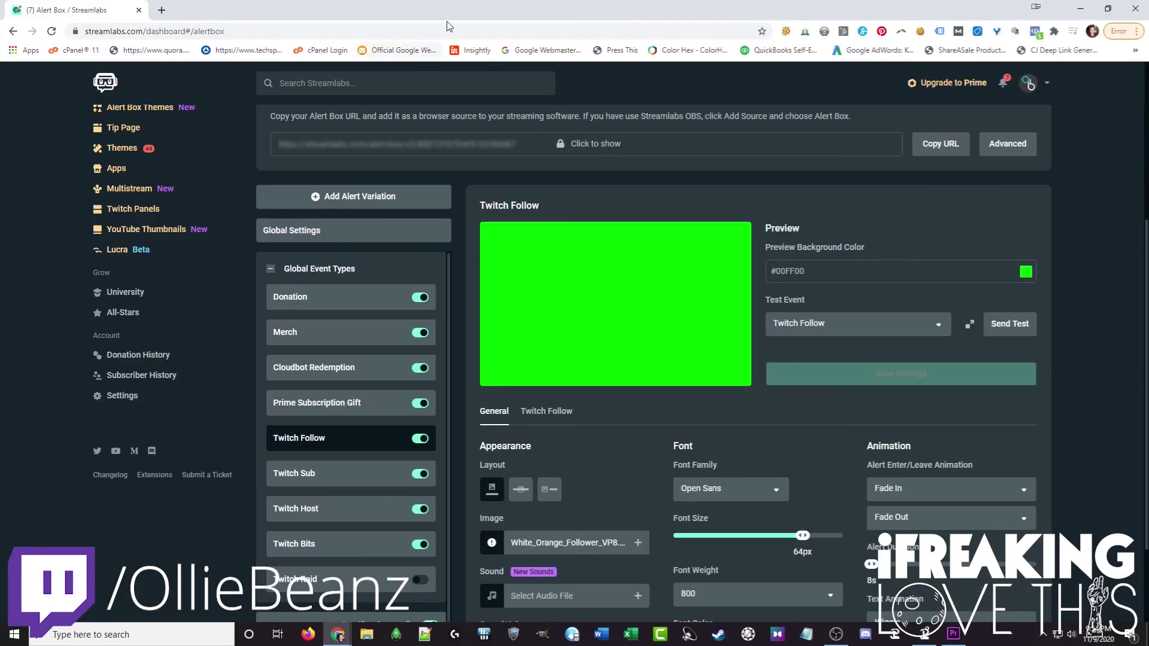
pyautogui.hotkey('alt', 'Tab')
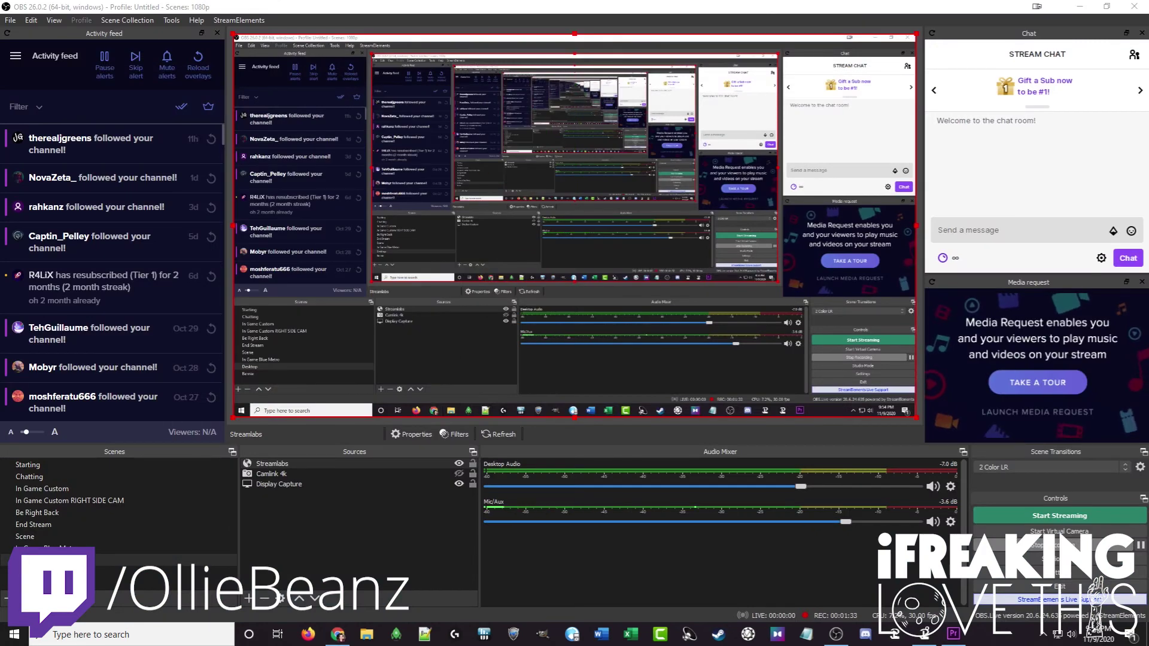